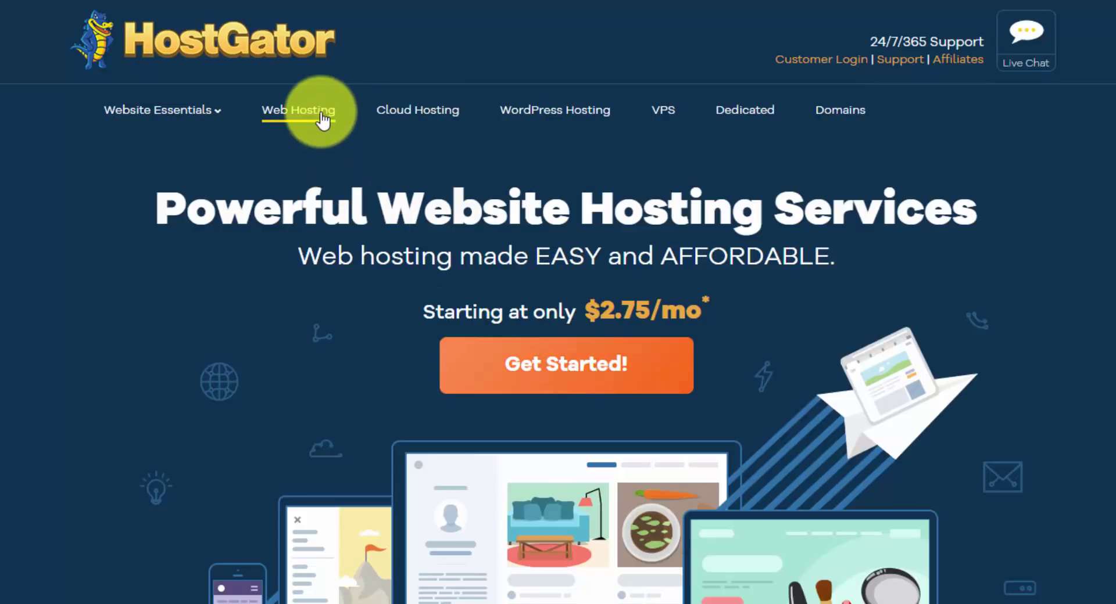
- Use the homepage's Get Started! button to reach the Hatchling and Baby shared hosting plans
click(535, 354)
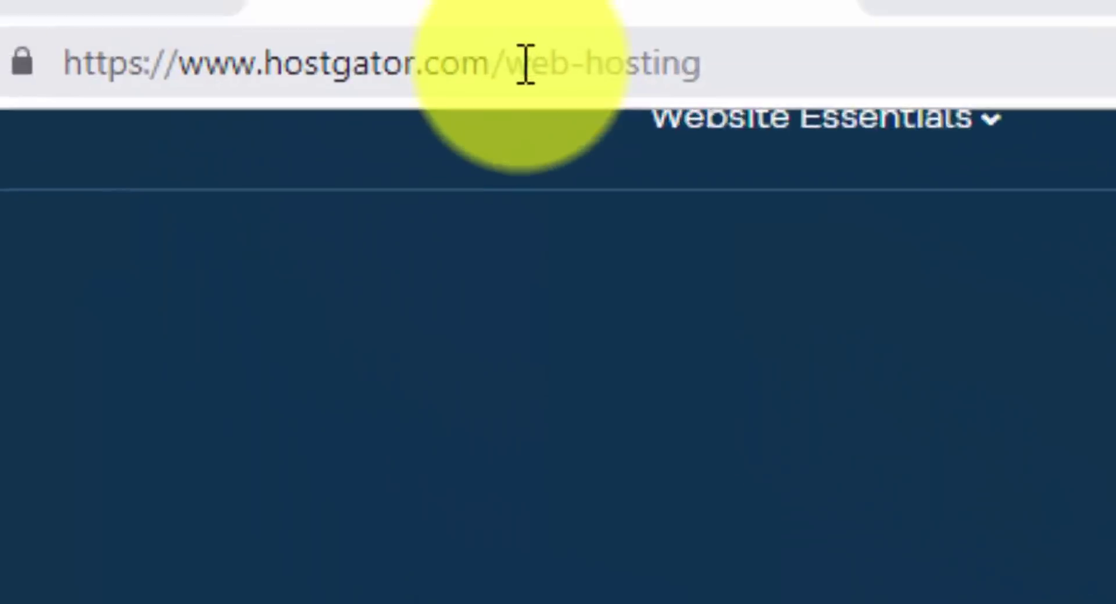
- Load the 'wpc1' Website Profit Course offer page and start the hosting signup from it
drag(500, 67, 722, 80)
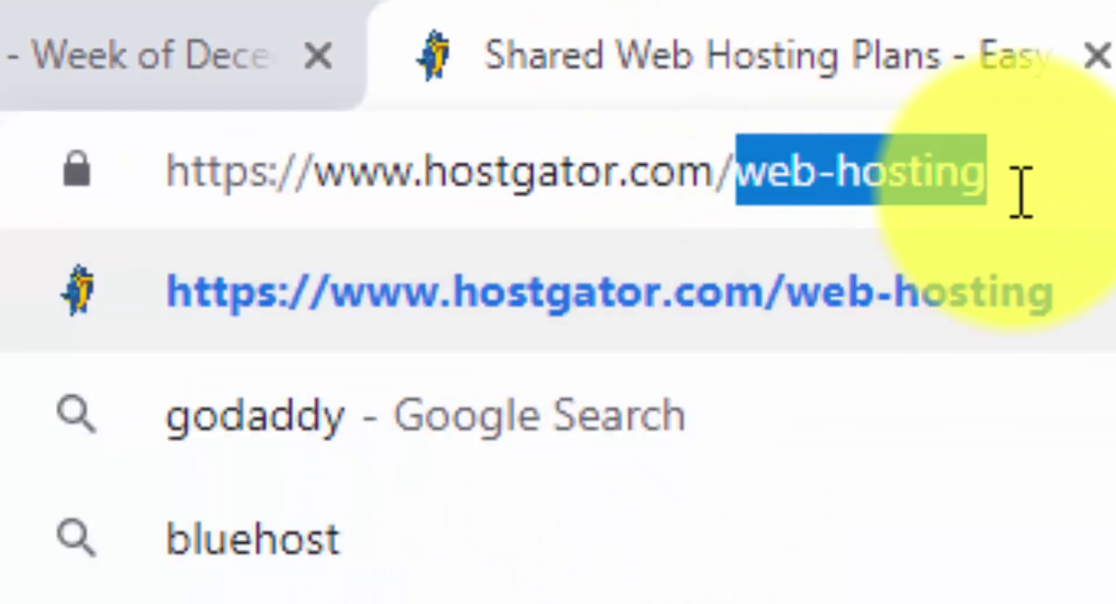
text(wpc1)
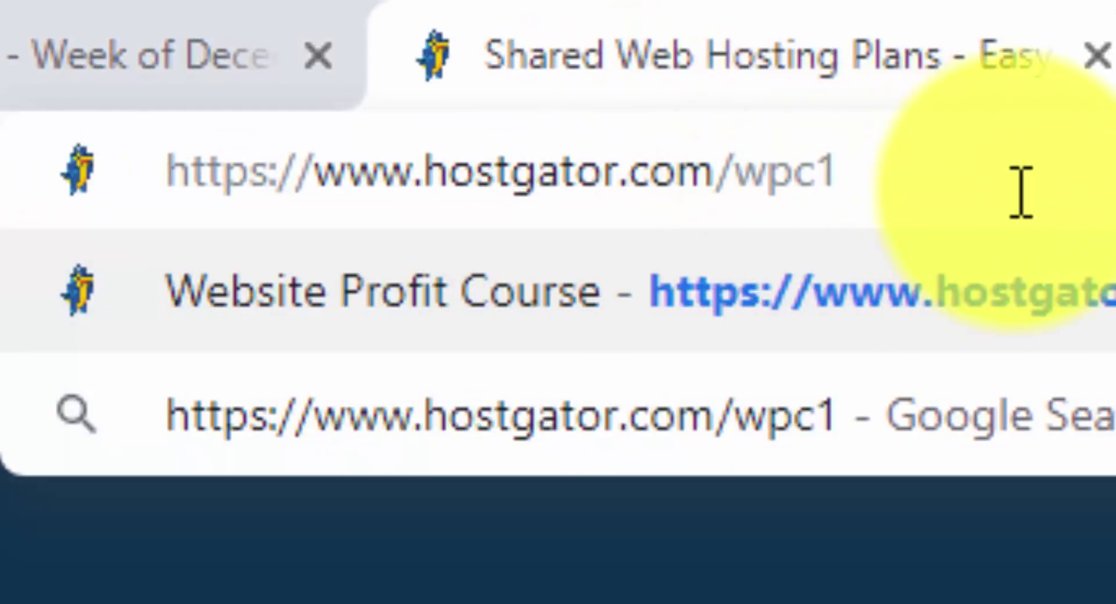
key(Return)
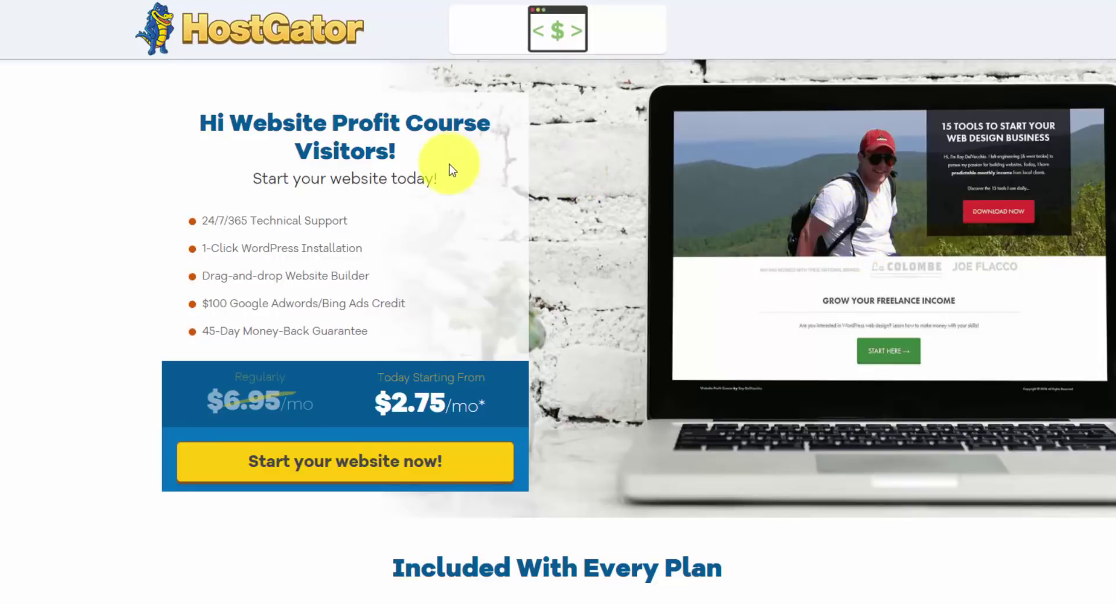
scroll(451, 188, down, 2)
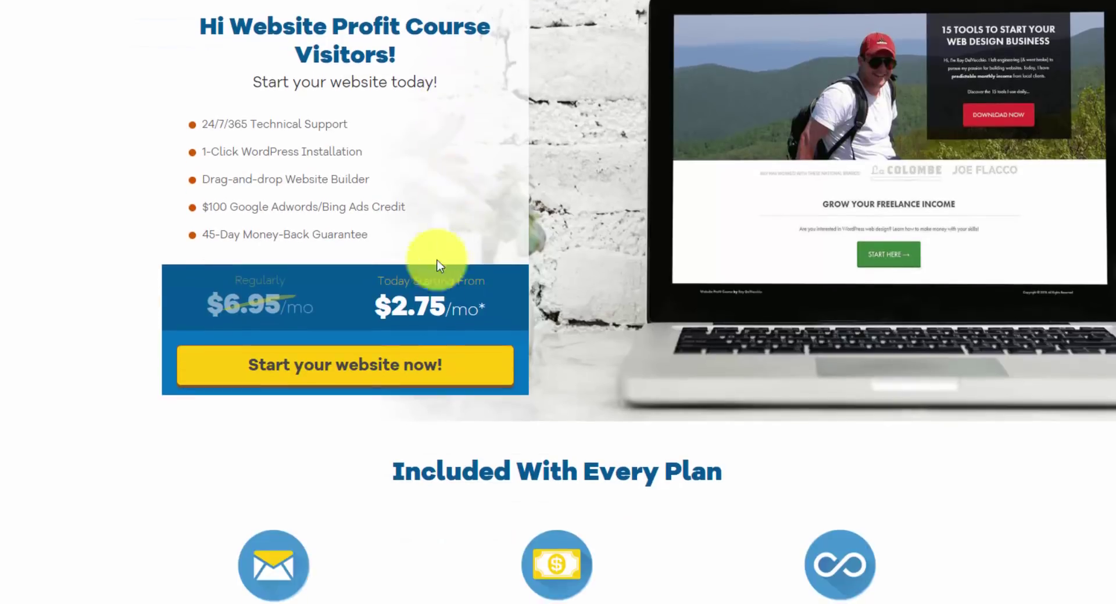
click(384, 381)
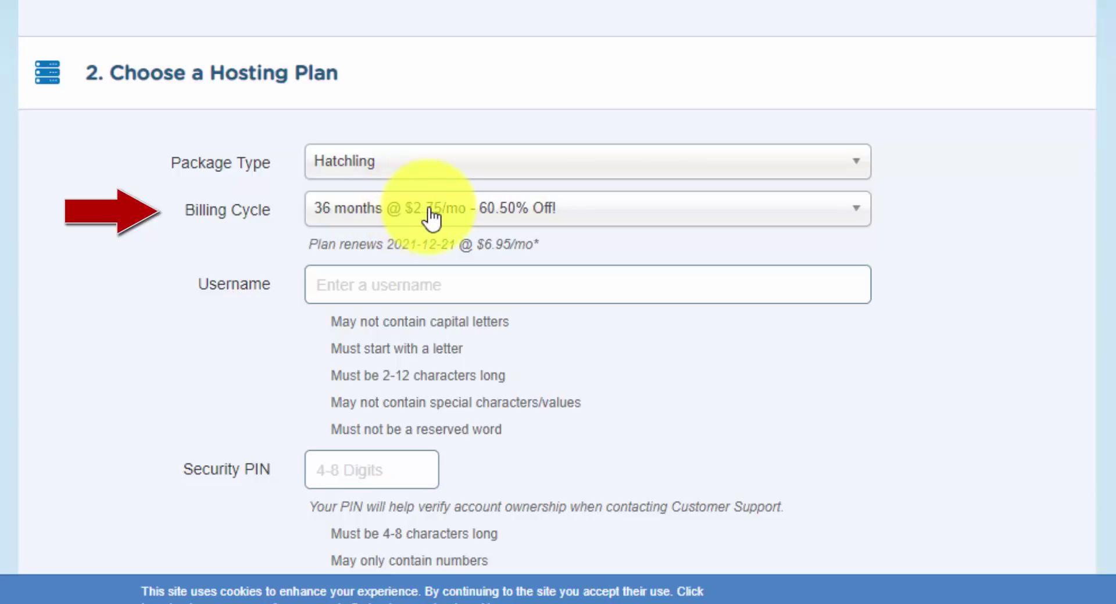
- Choose the '12 months @ $4.92/mo - 45.00% Off!' billing cycle for the Hatchling package
click(486, 216)
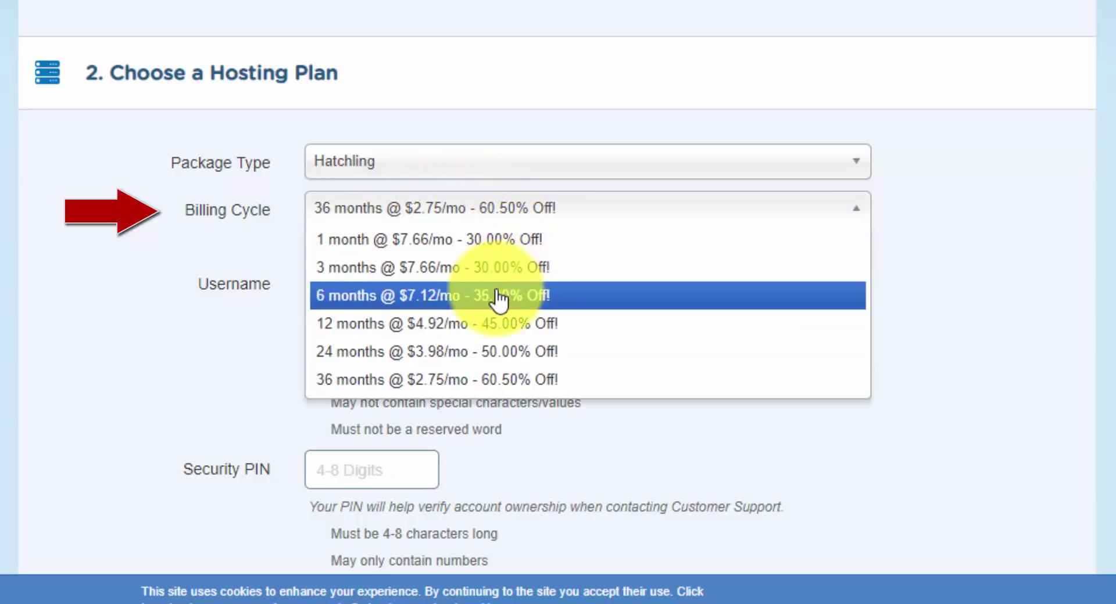
click(508, 325)
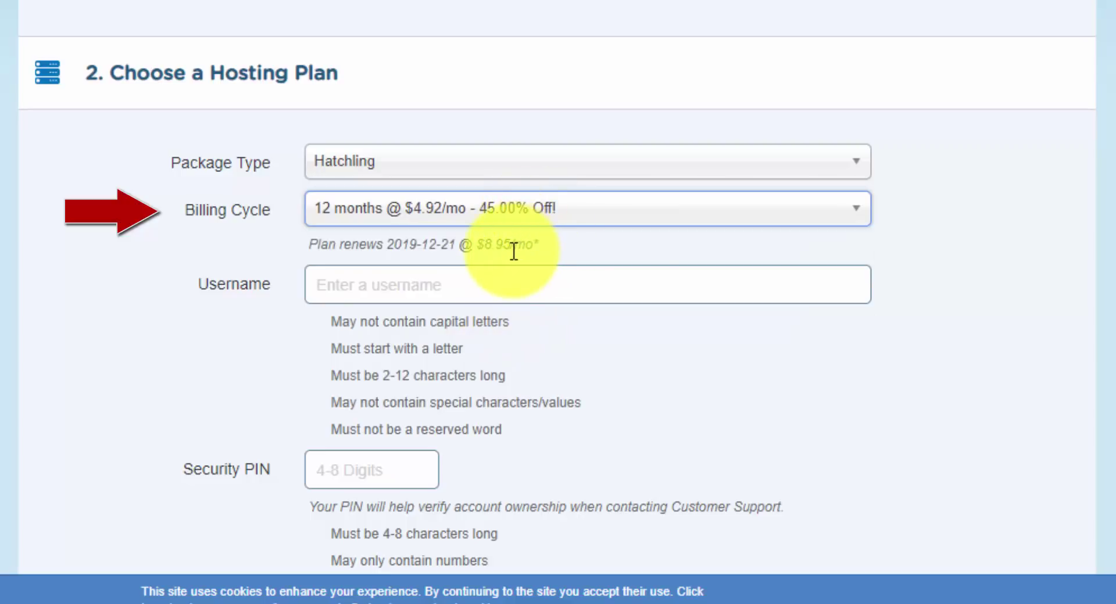
- Search for the domain 'landscapingtheme' with the .com extension and review the available results
scroll(616, 244, up, 4)
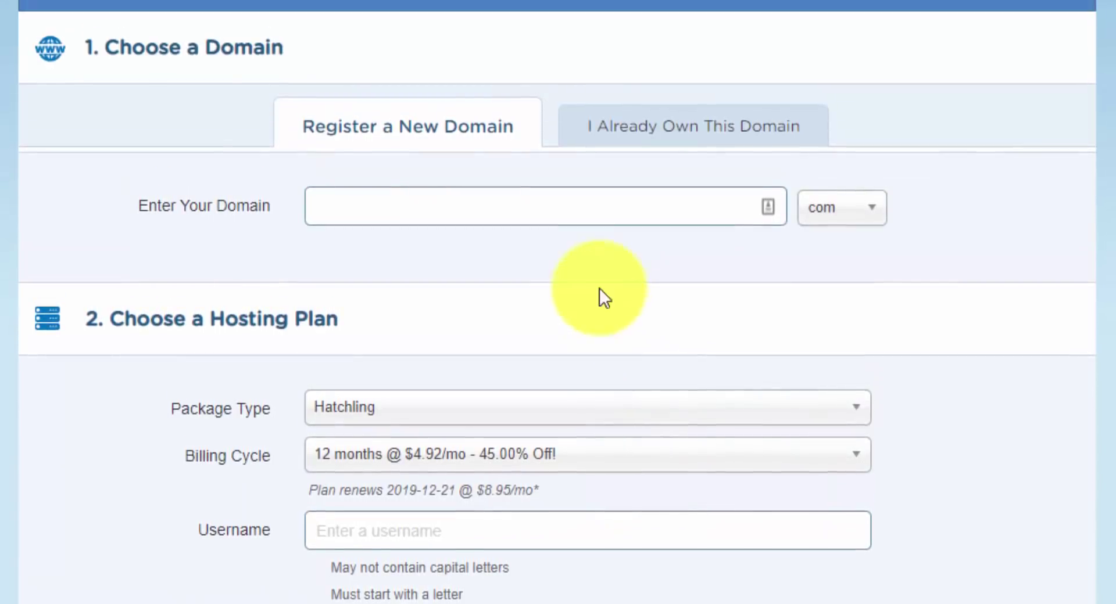
click(525, 208)
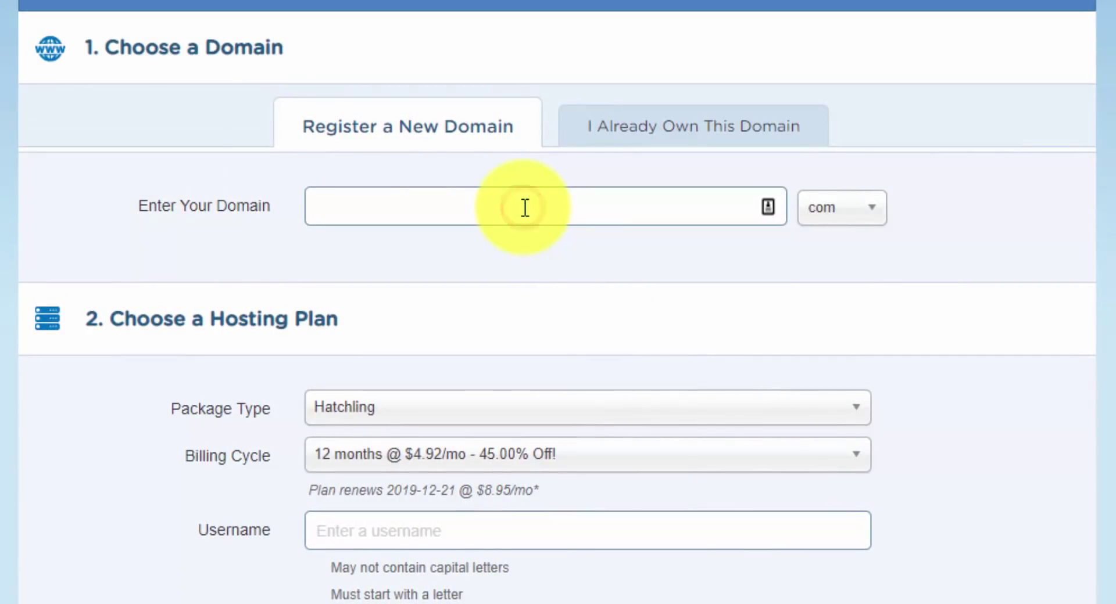
text(landsca)
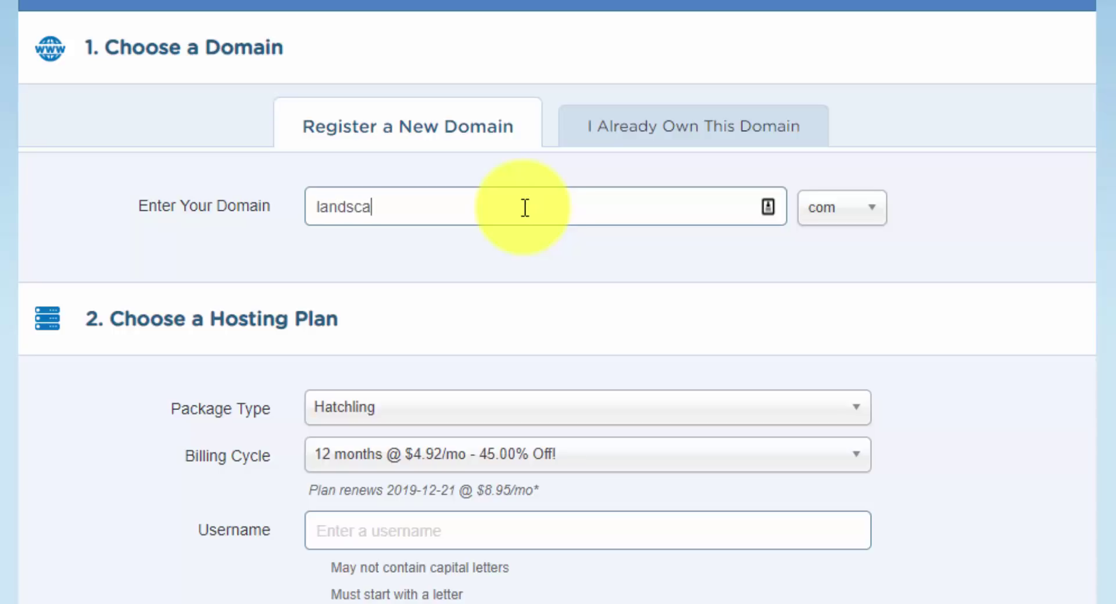
text(pingtheme)
key(Tab)
text(c)
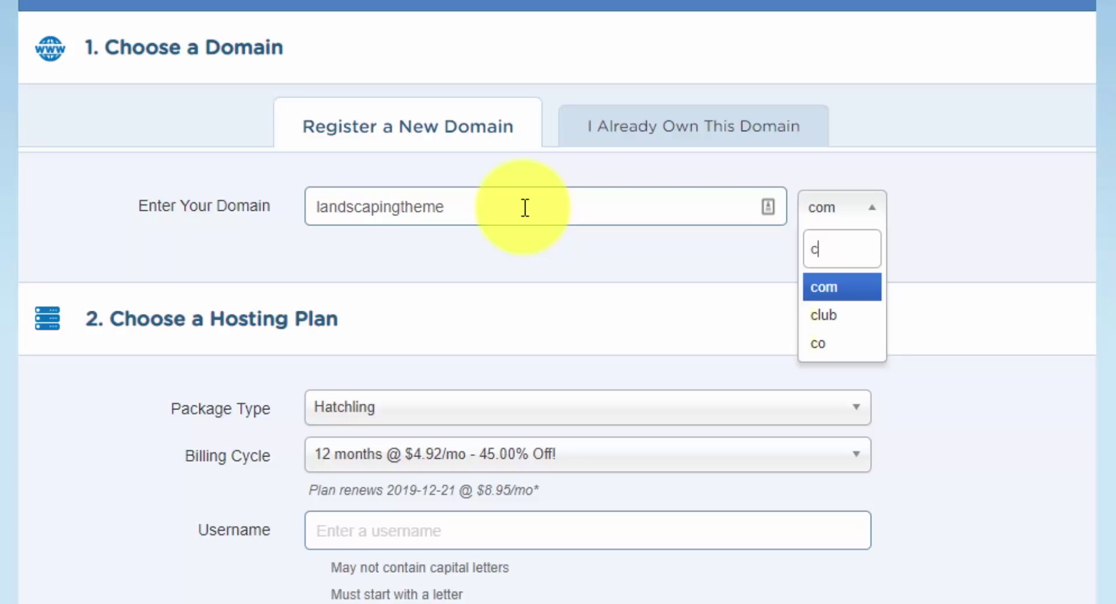
click(870, 226)
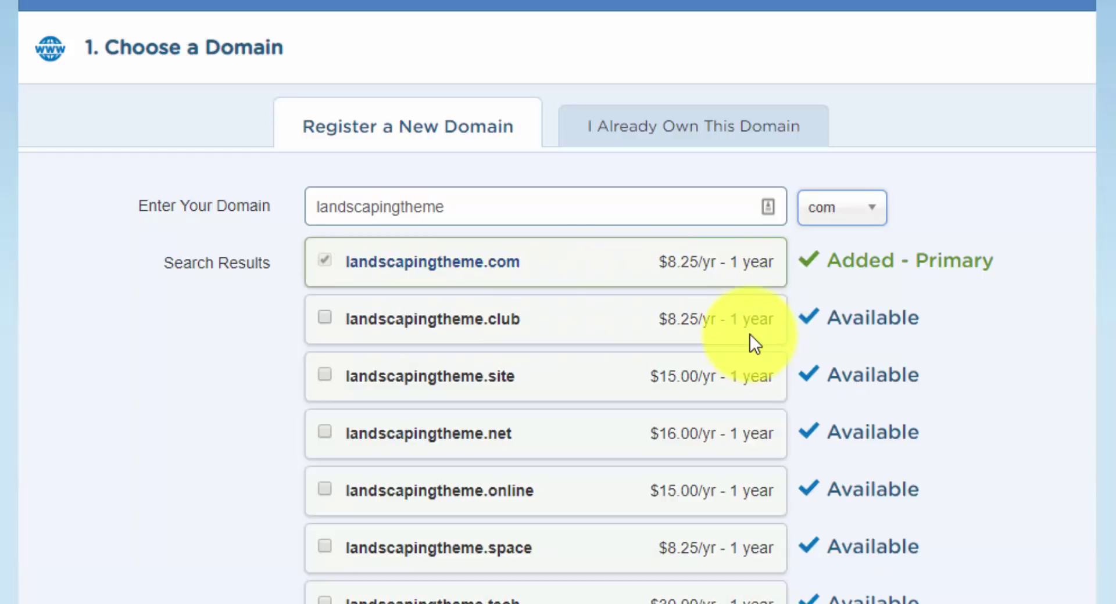
scroll(749, 333, down, 5)
scroll(740, 319, up, 3)
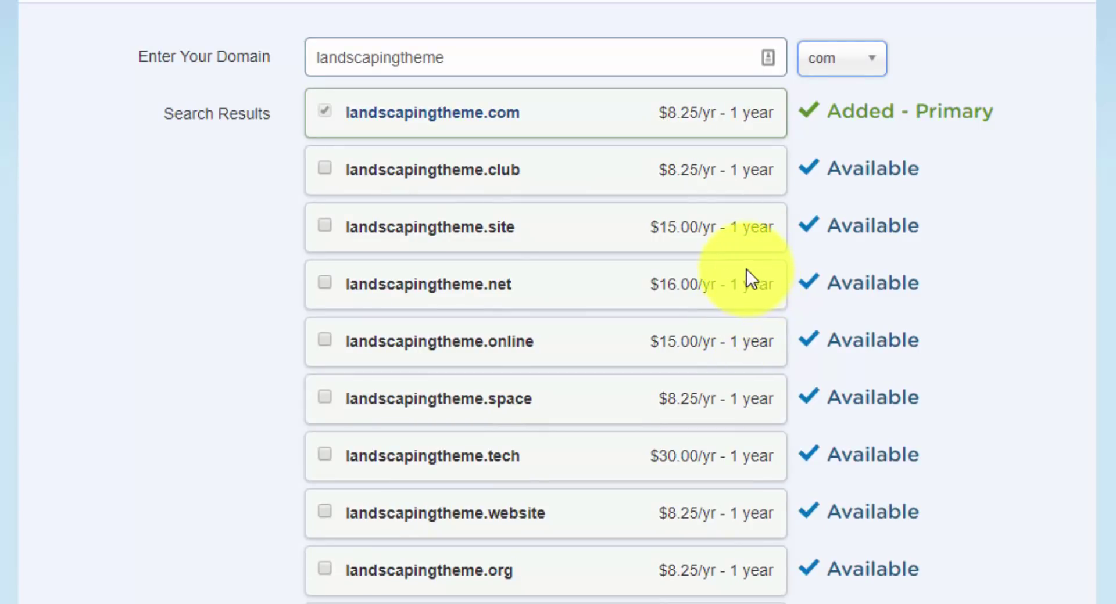
mouse_move(745, 235)
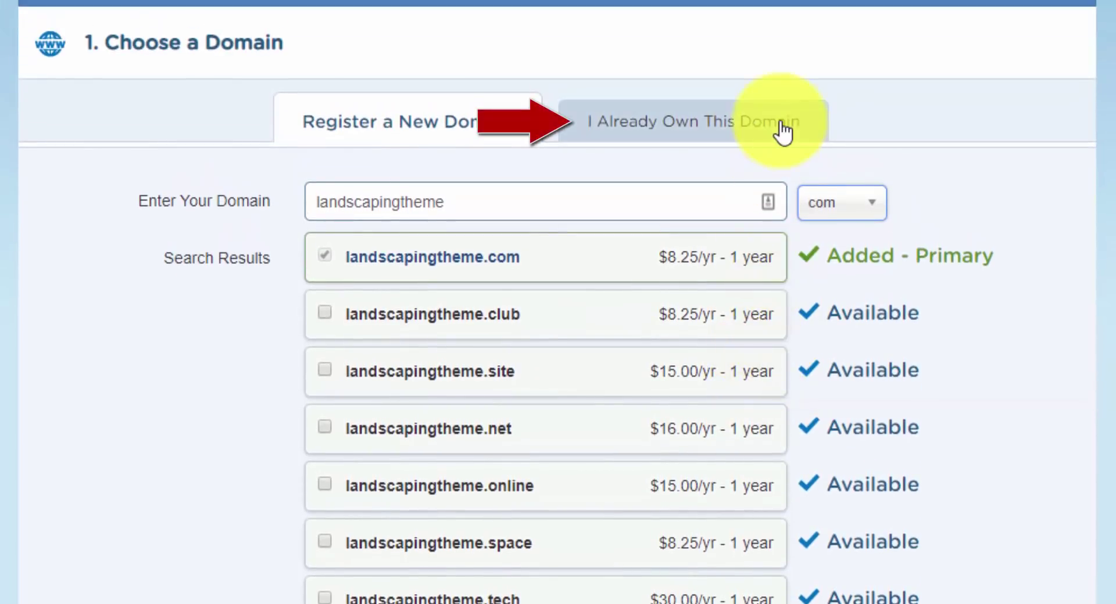
scroll(740, 248, down, 5)
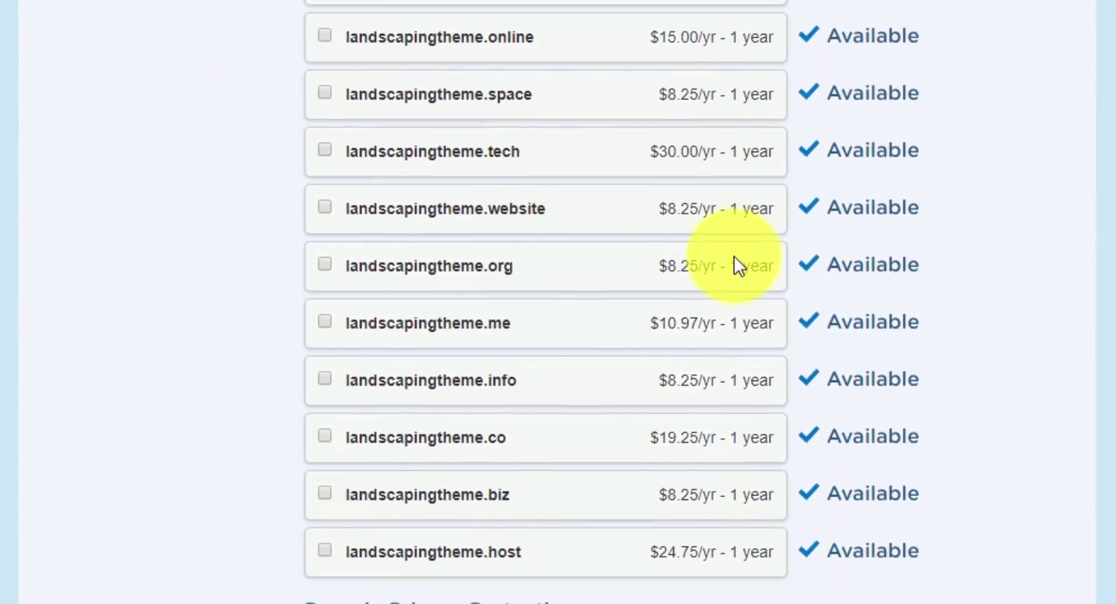
- Untick the $14.95/yr Domain Privacy Protection for landscapingtheme.com
scroll(731, 259, down, 5)
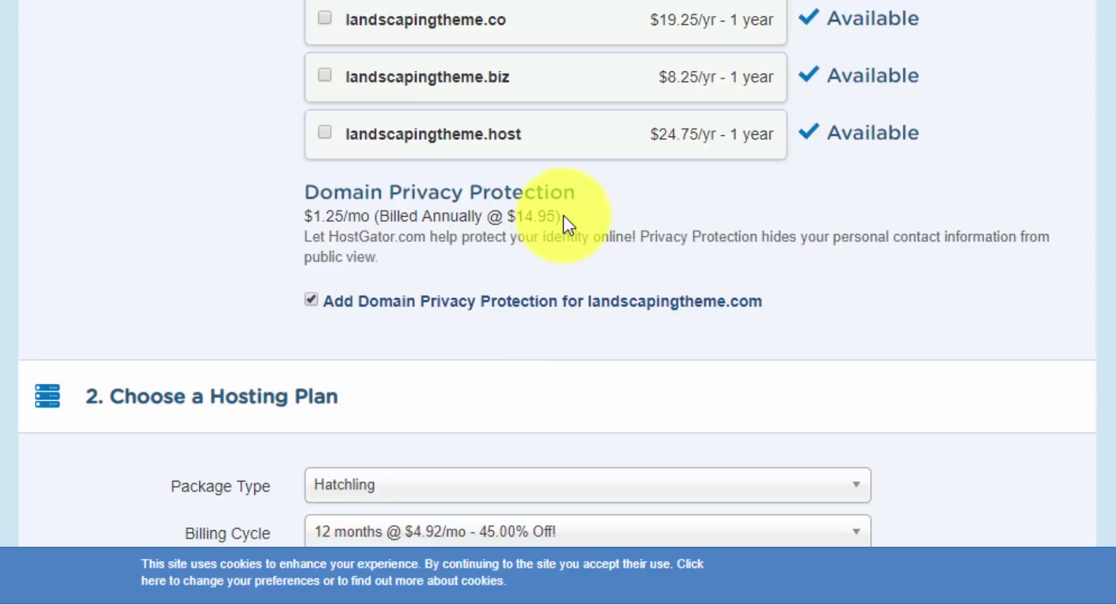
click(312, 300)
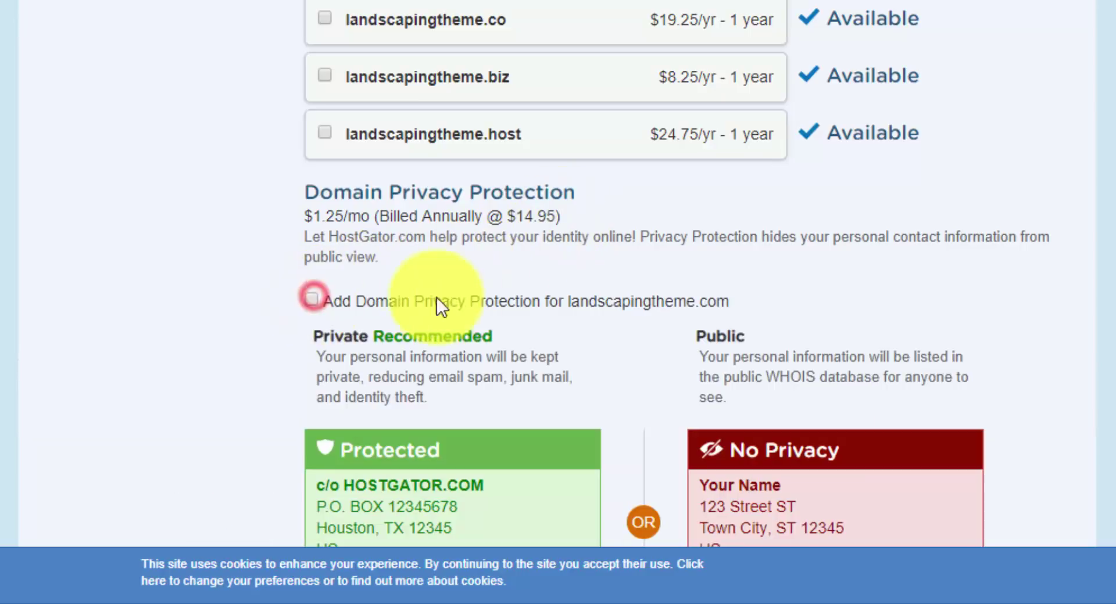
scroll(365, 276, down, 6)
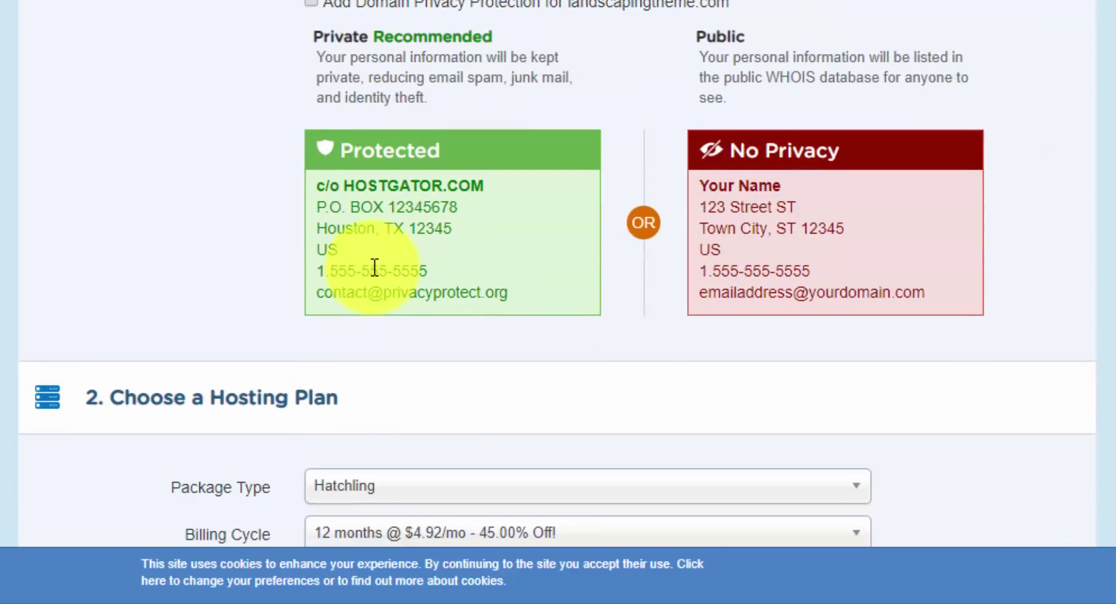
scroll(385, 246, down, 6)
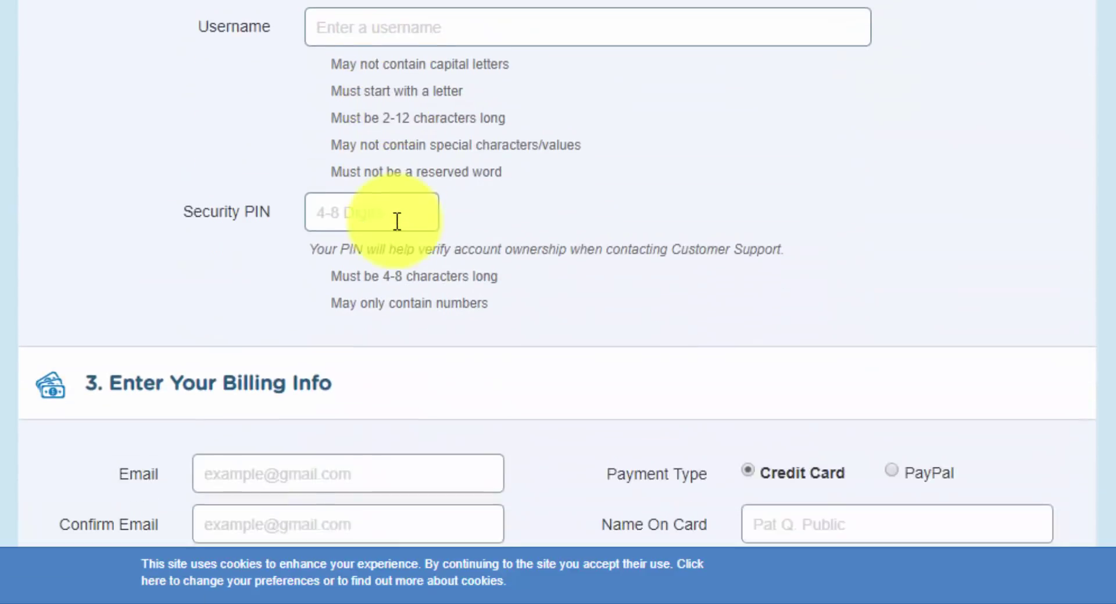
scroll(391, 224, up, 3)
click(442, 256)
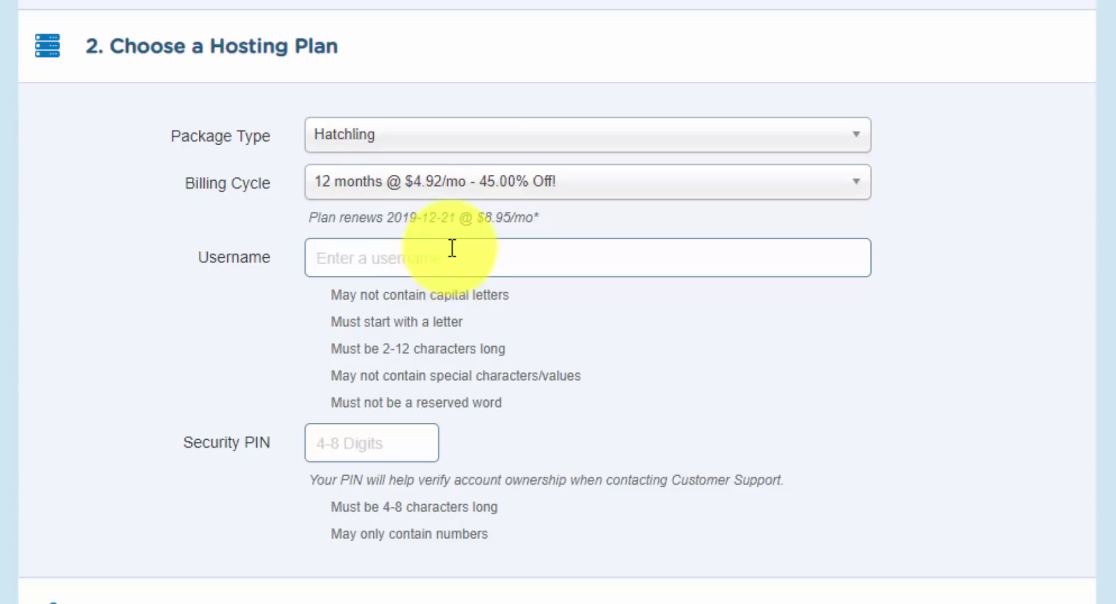
text(raydelvec)
key(Tab)
text(1234)
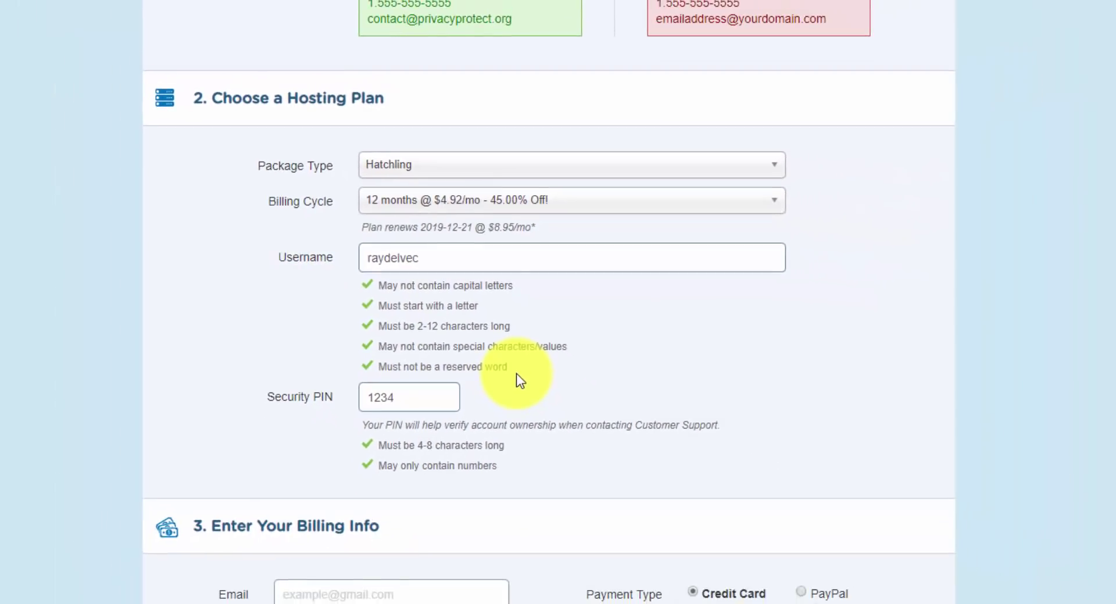
scroll(516, 378, down, 6)
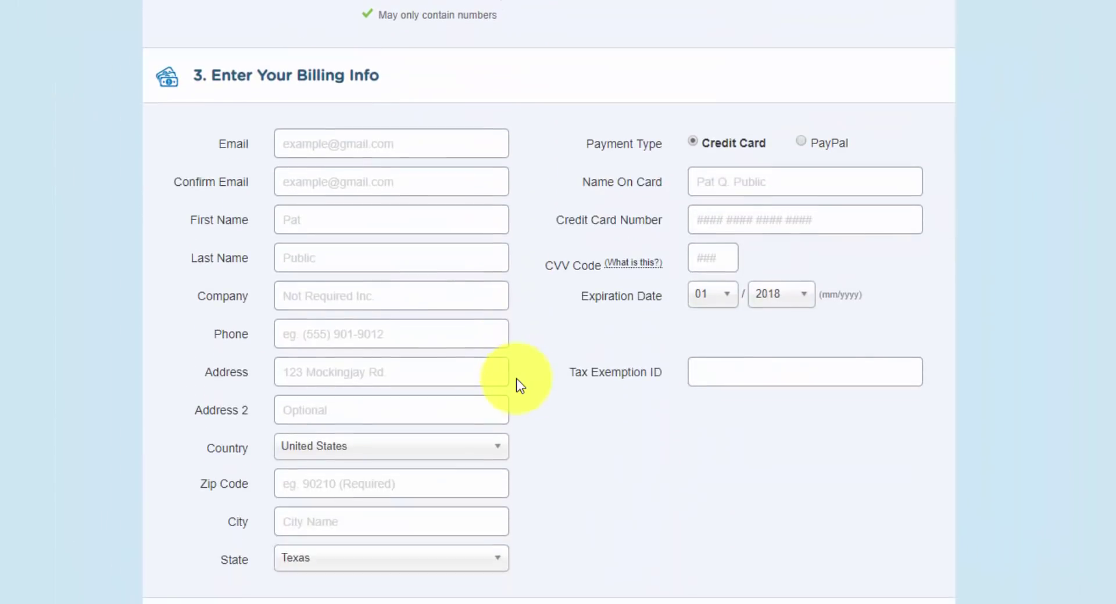
scroll(517, 384, down, 1)
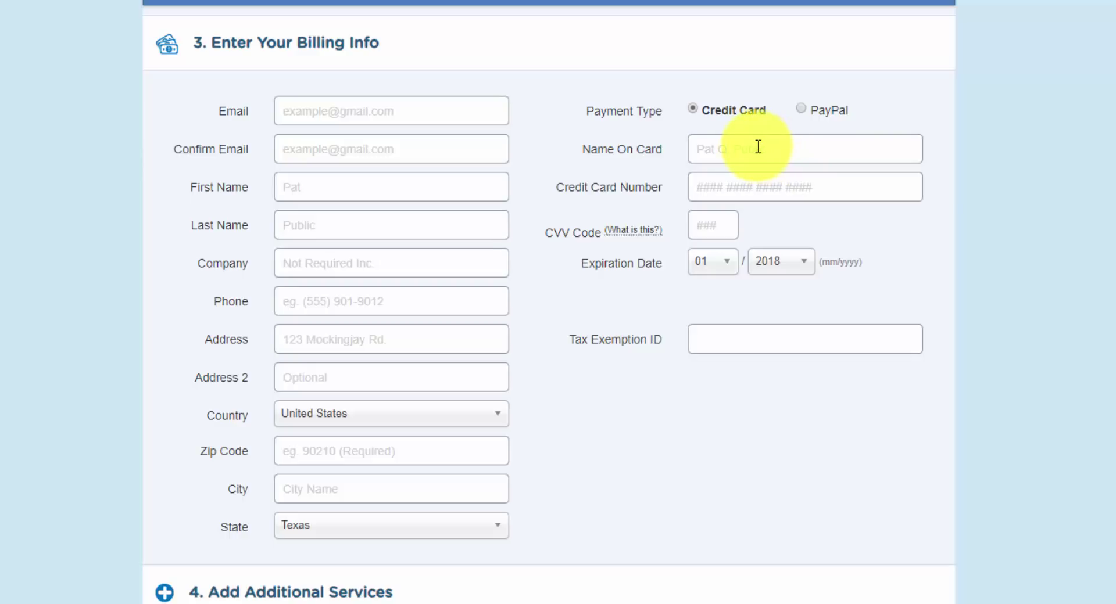
click(802, 108)
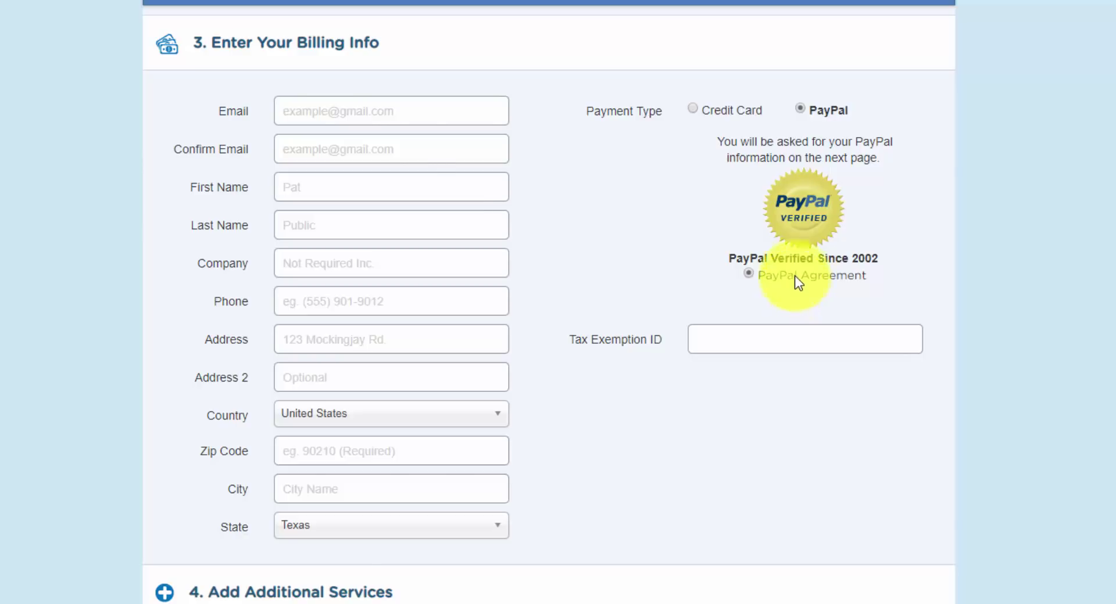
scroll(796, 288, down, 10)
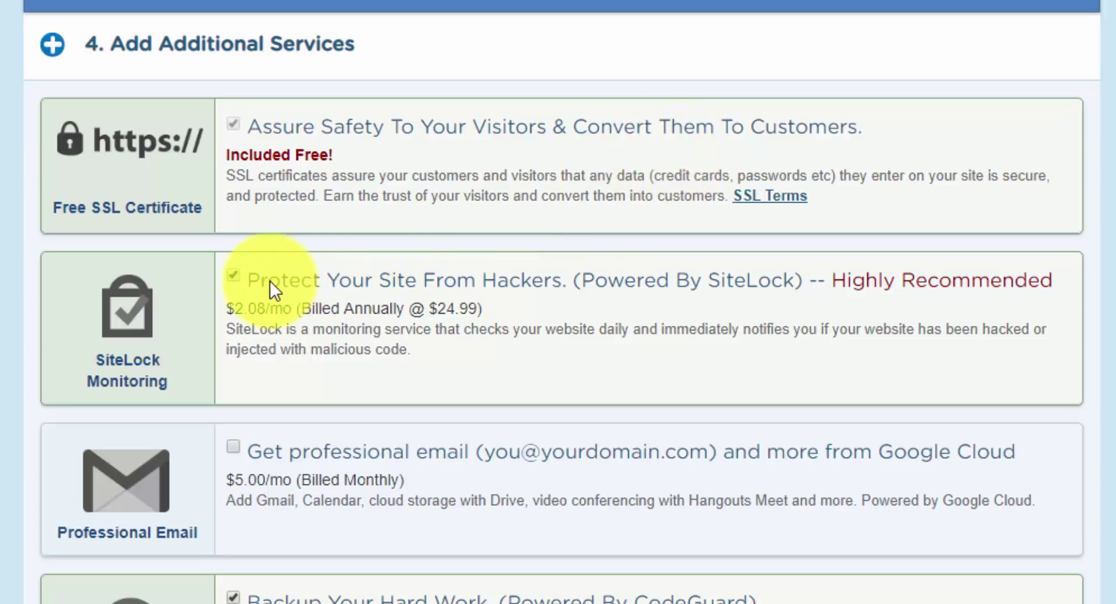
- Remove the SiteLock Monitoring and Site Backup add-ons from the order
click(234, 274)
scroll(279, 378, down, 5)
click(237, 290)
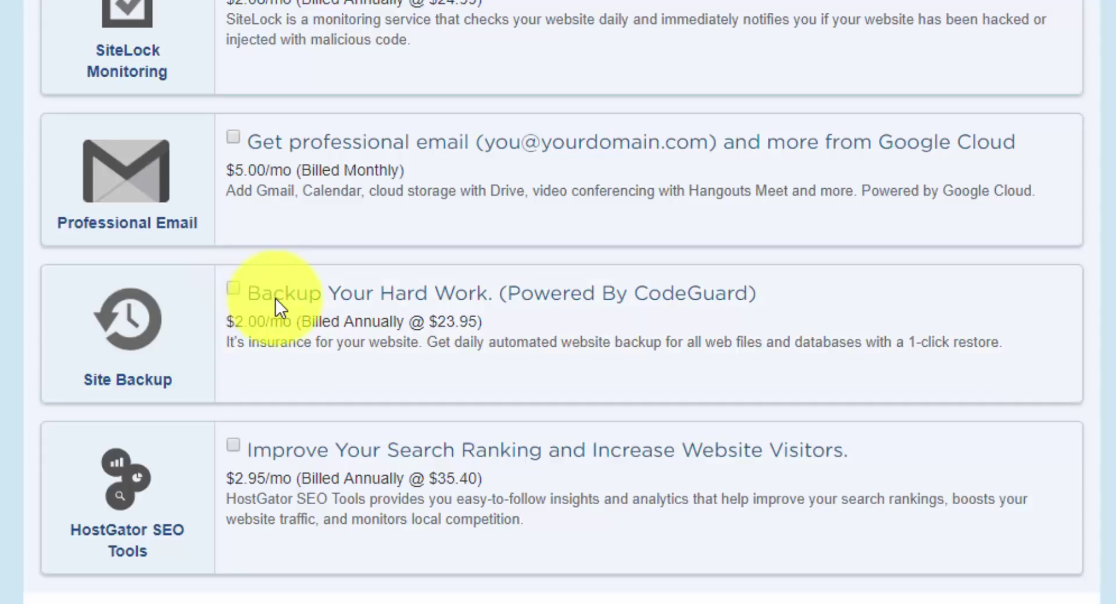
- Check that the WPC1 coupon code is validated, giving a $55.08 discount
scroll(275, 299, down, 8)
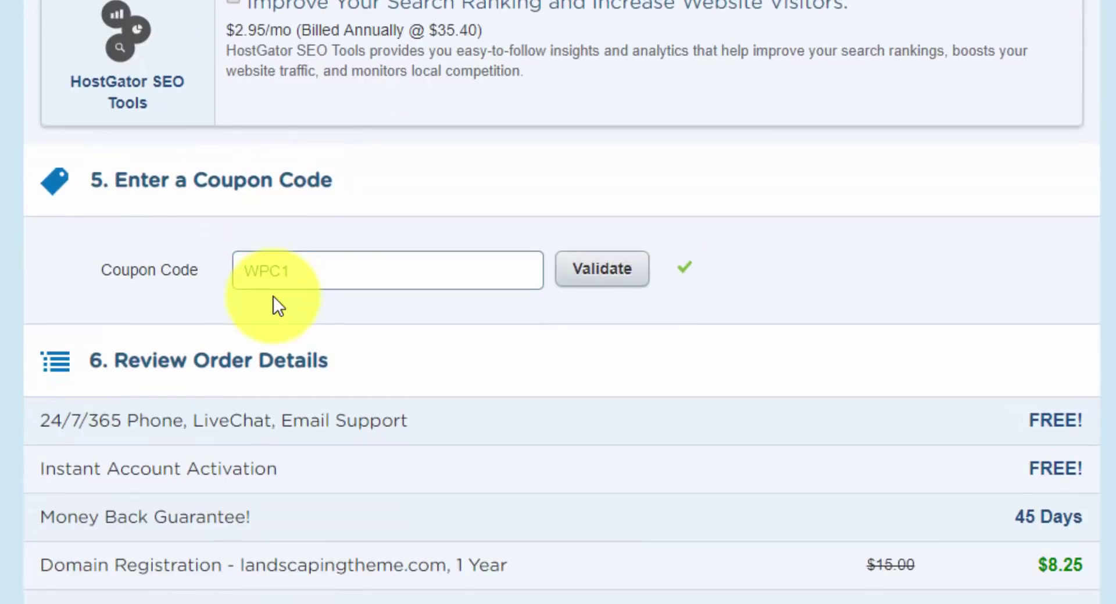
scroll(273, 296, down, 3)
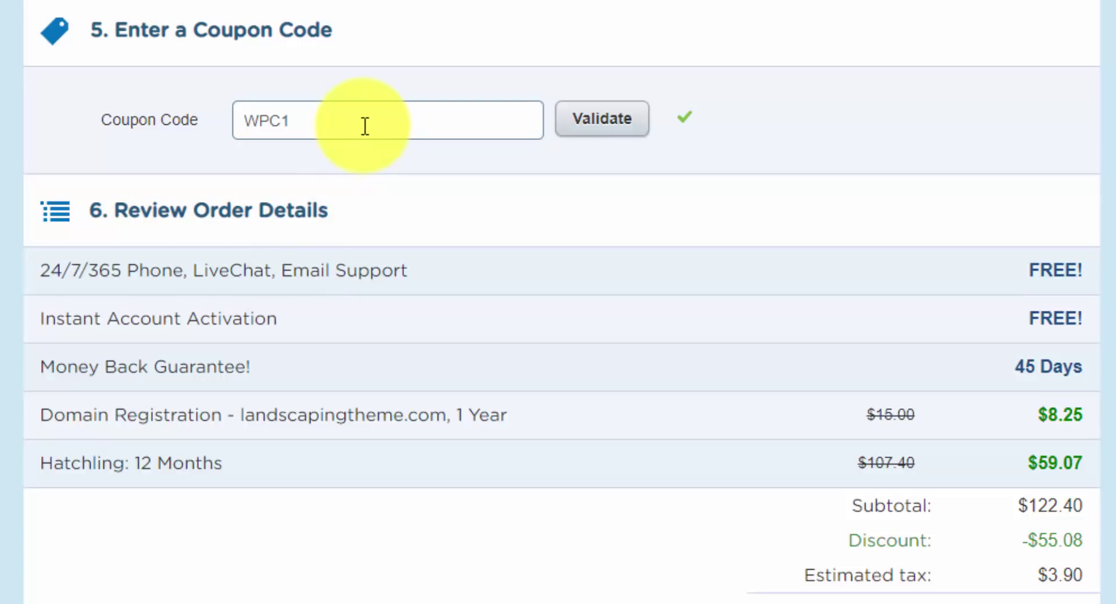
double_click(316, 113)
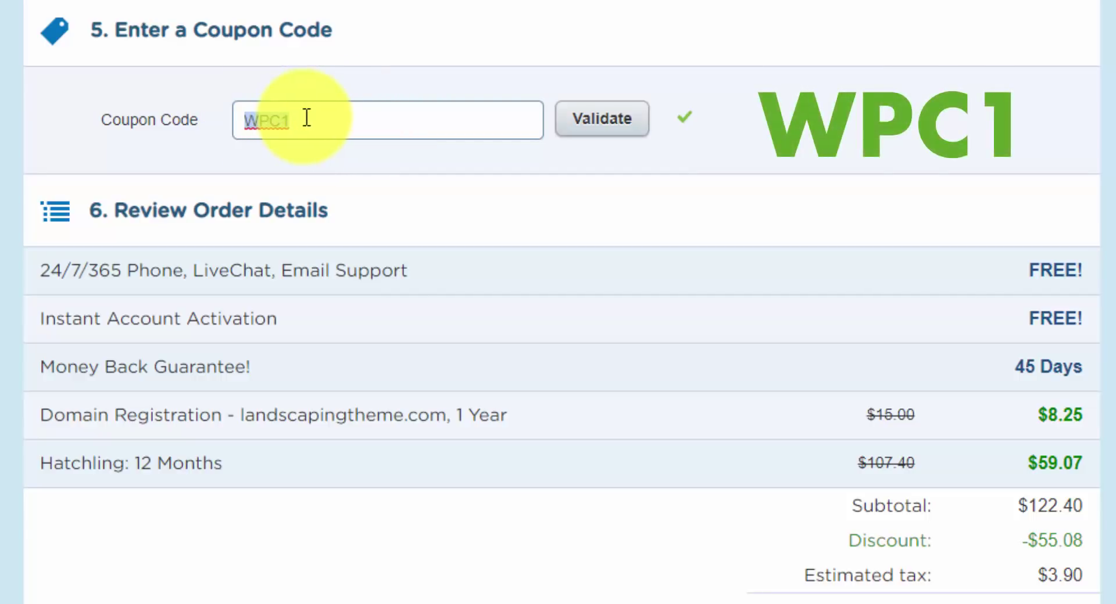
click(305, 118)
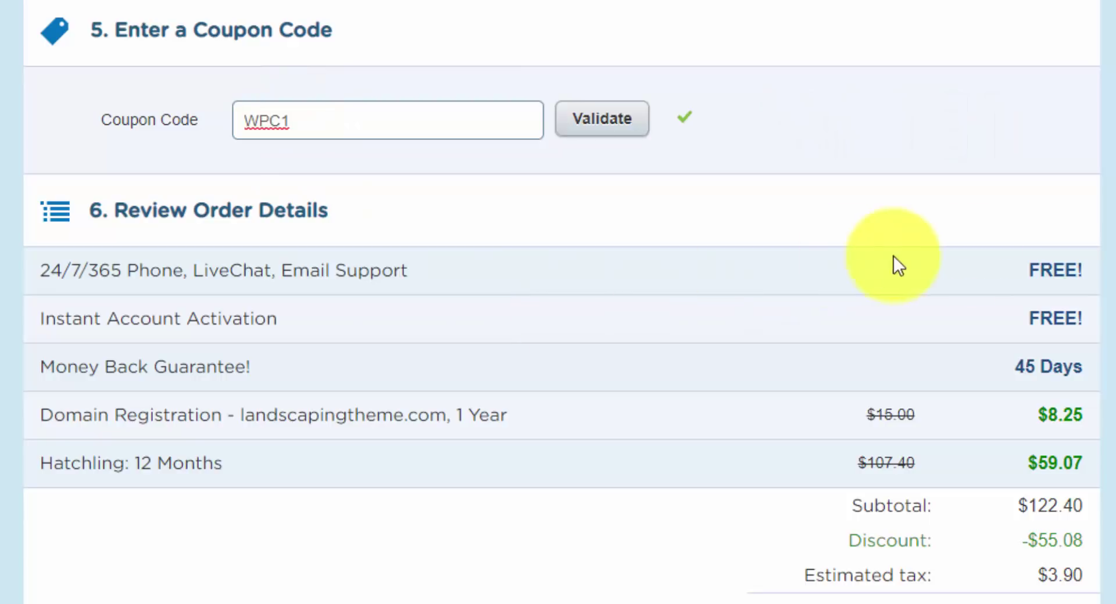
- Scroll down to review the $71.22 amount due
scroll(1044, 258, down, 3)
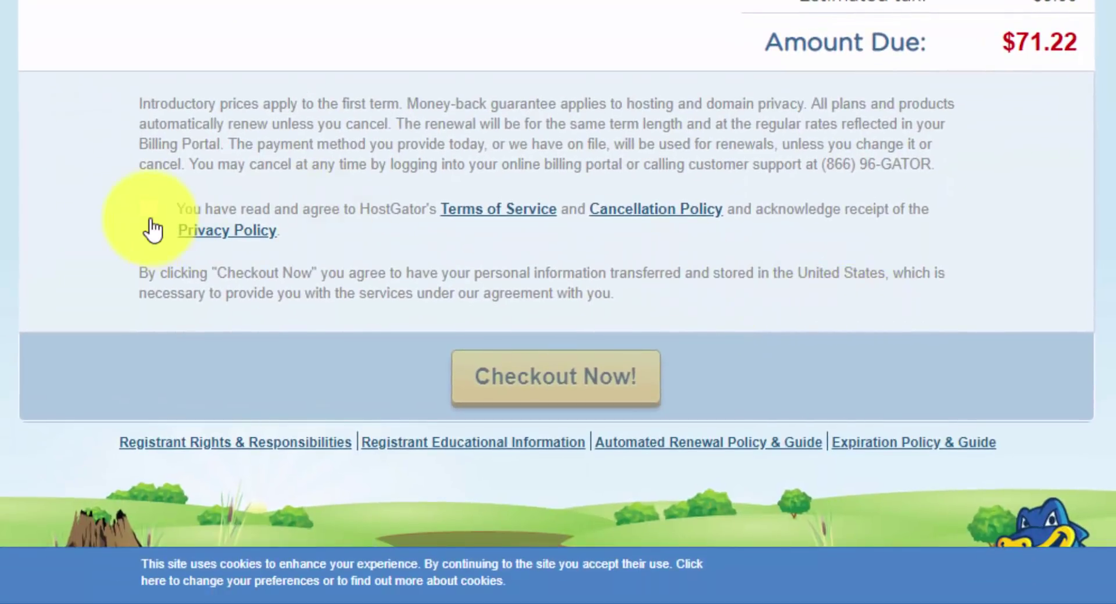
- Agree to the Terms of Service and place the order with Checkout Now!
click(150, 216)
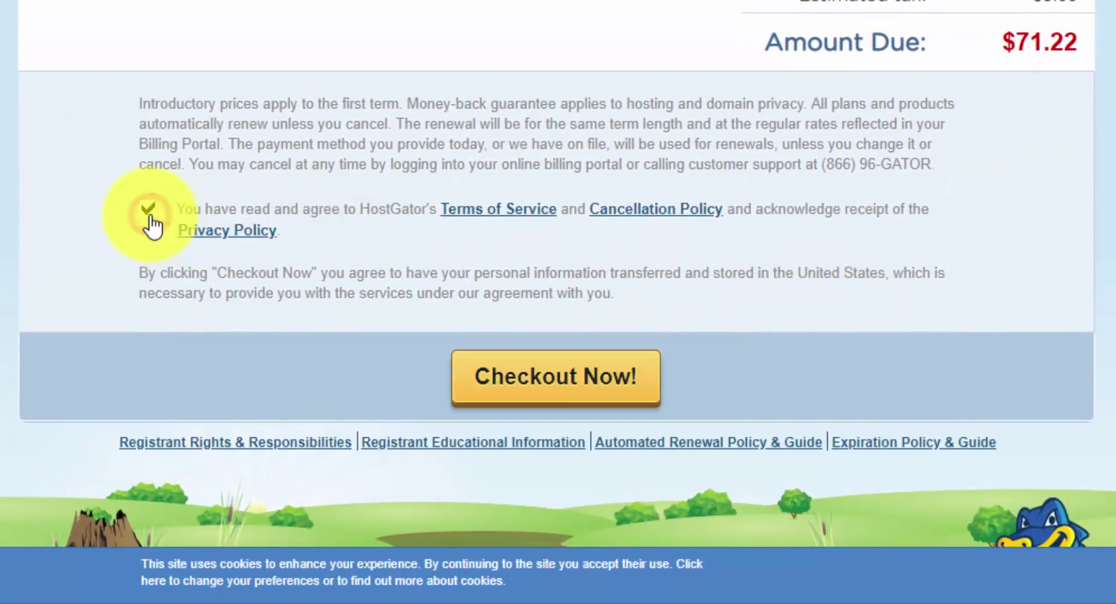
click(558, 362)
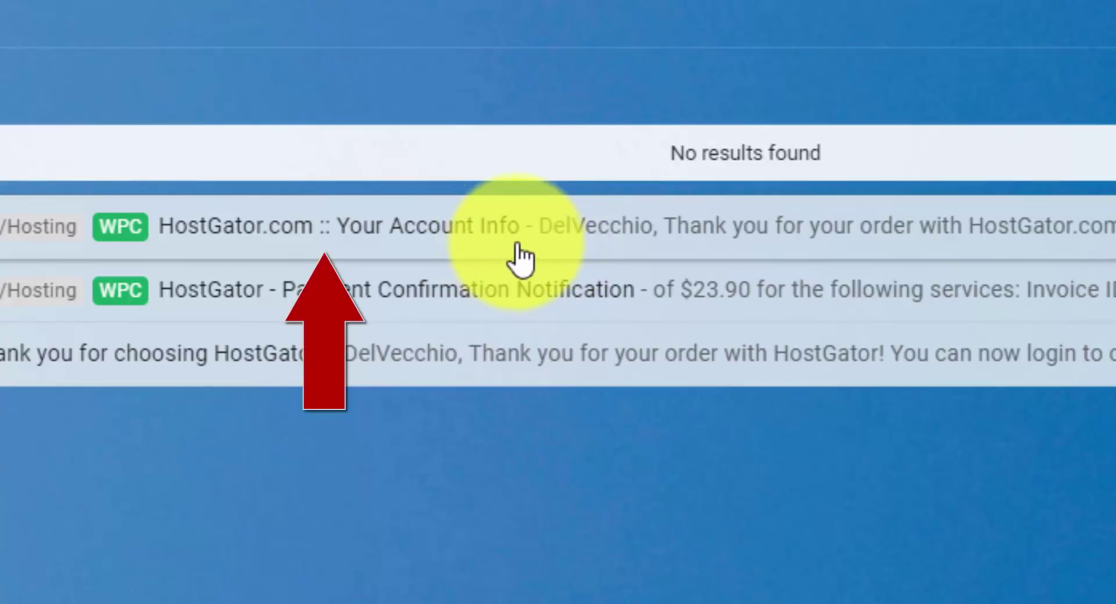
- Open the 'HostGator.com :: Your Account Info' email in Gmail
click(541, 252)
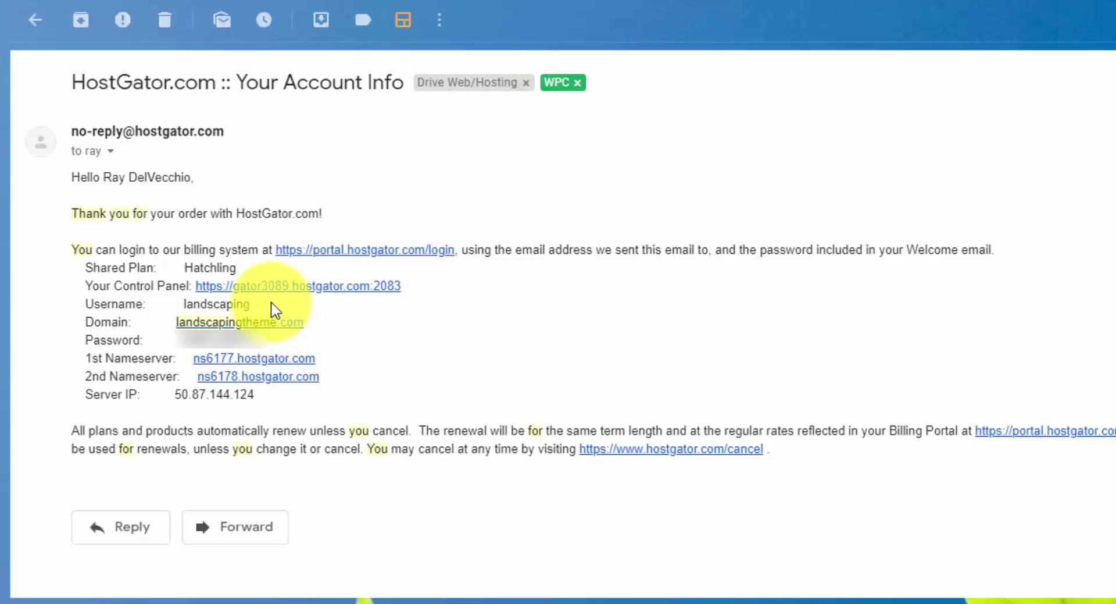
- Copy the account password from the email and paste it into the cPanel login to sign in
click(275, 340)
drag(275, 340, 177, 339)
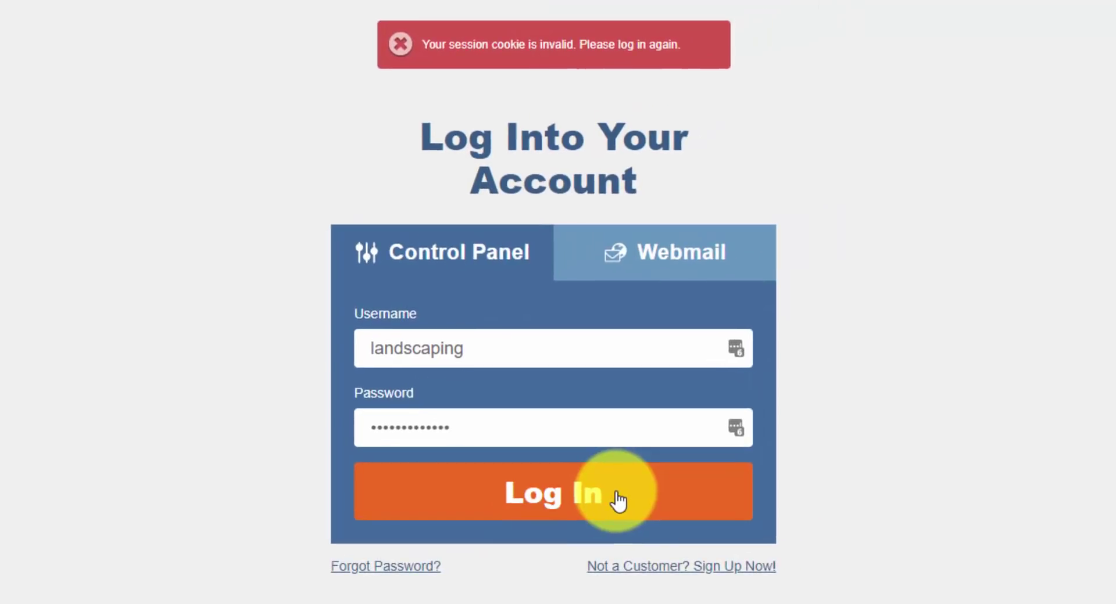
click(616, 495)
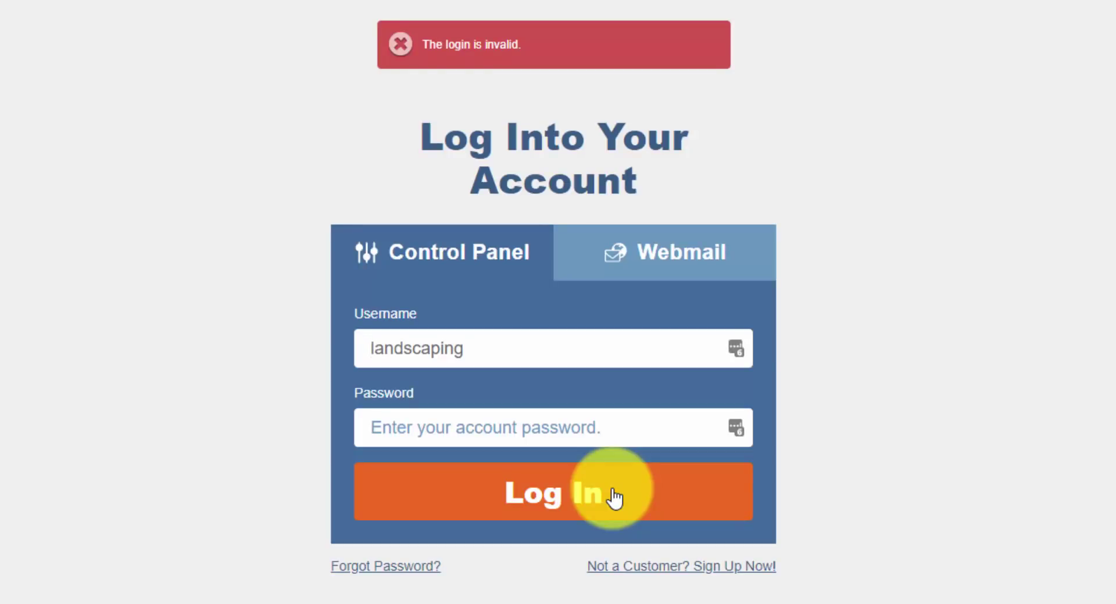
key(Tab)
key(ctrl+v)
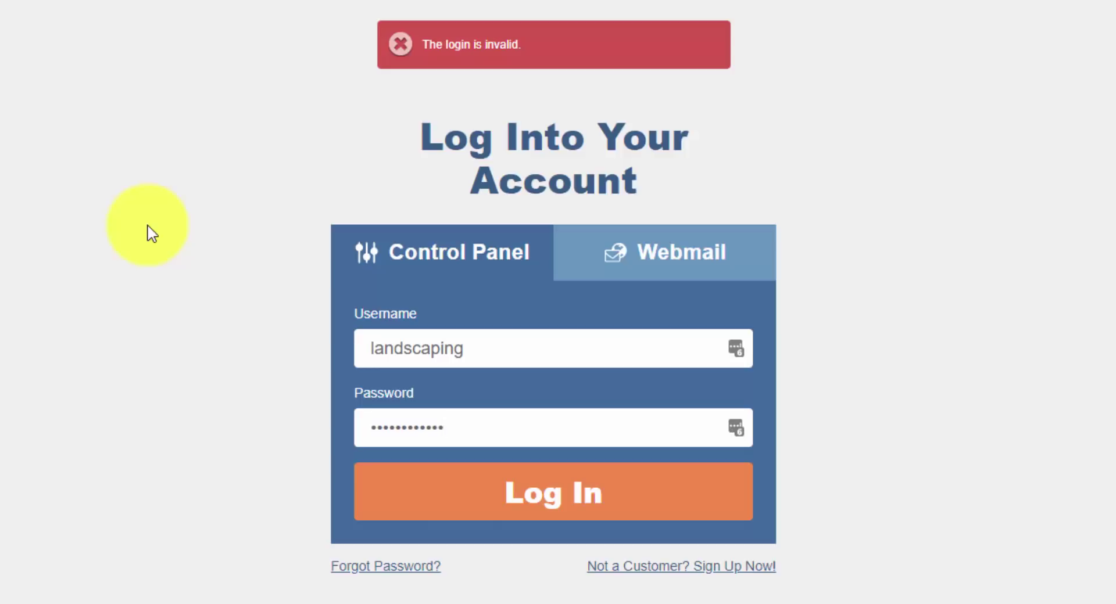
click(612, 506)
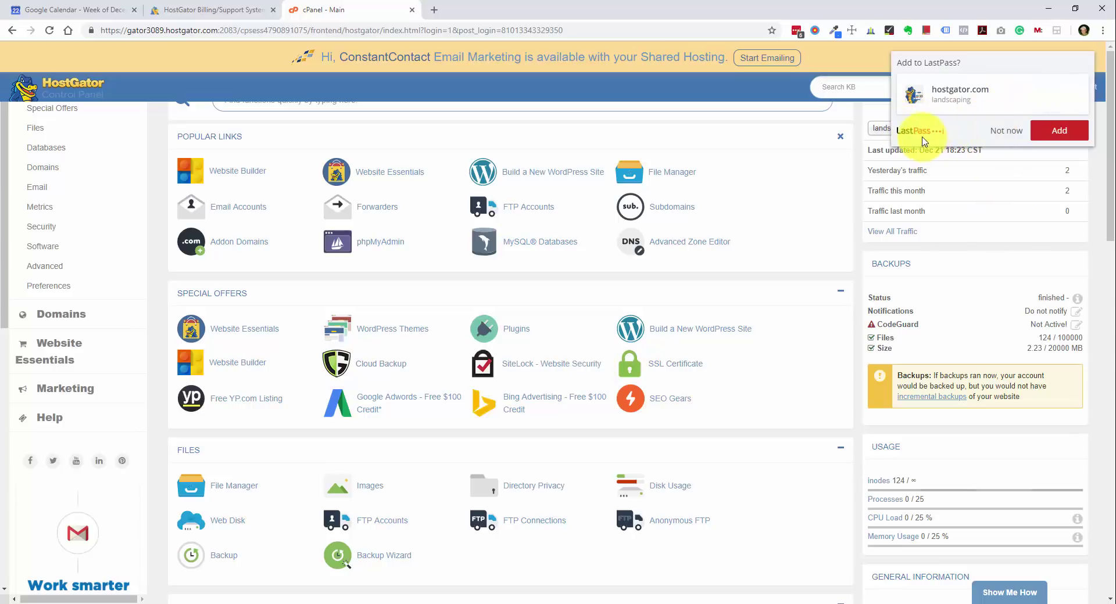
- Decline the LastPass password-saving prompt and dismiss the ConstantContact email marketing banner
click(1000, 135)
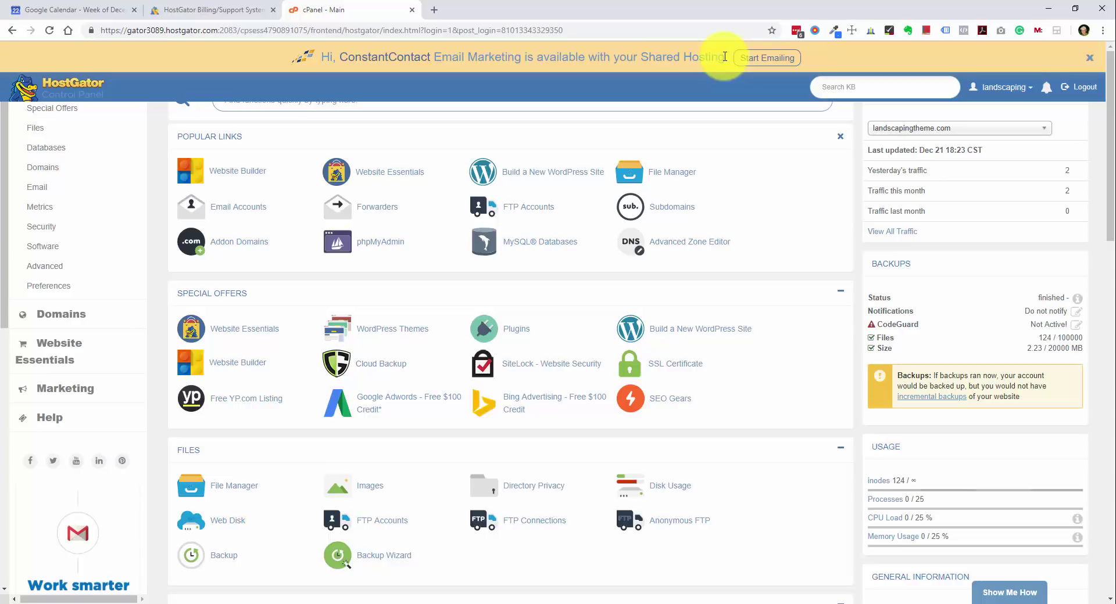
click(1089, 58)
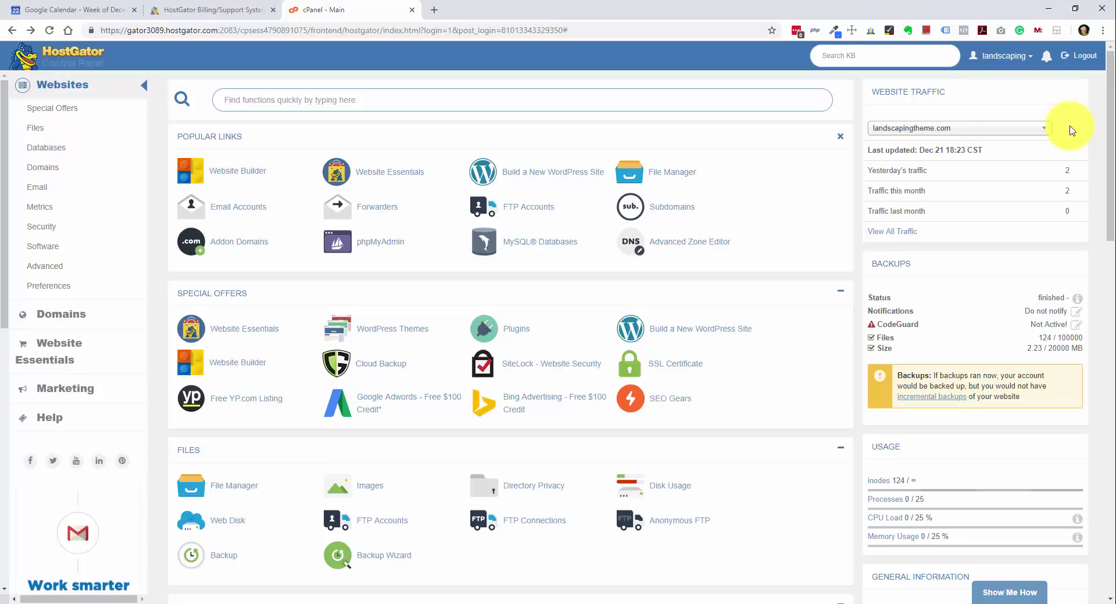
scroll(523, 349, down, 3)
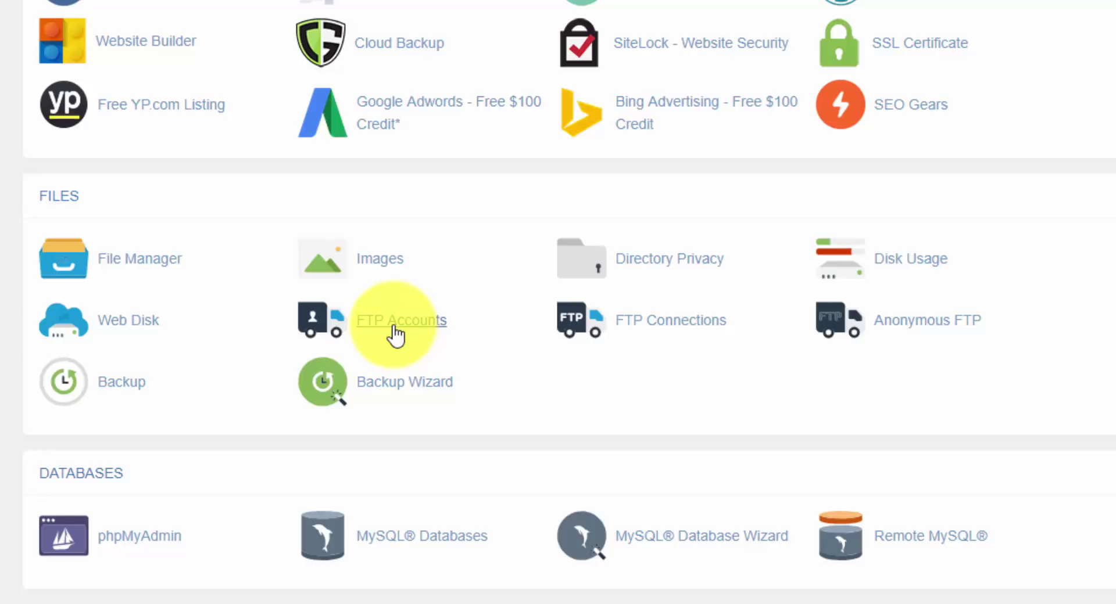
scroll(396, 334, down, 5)
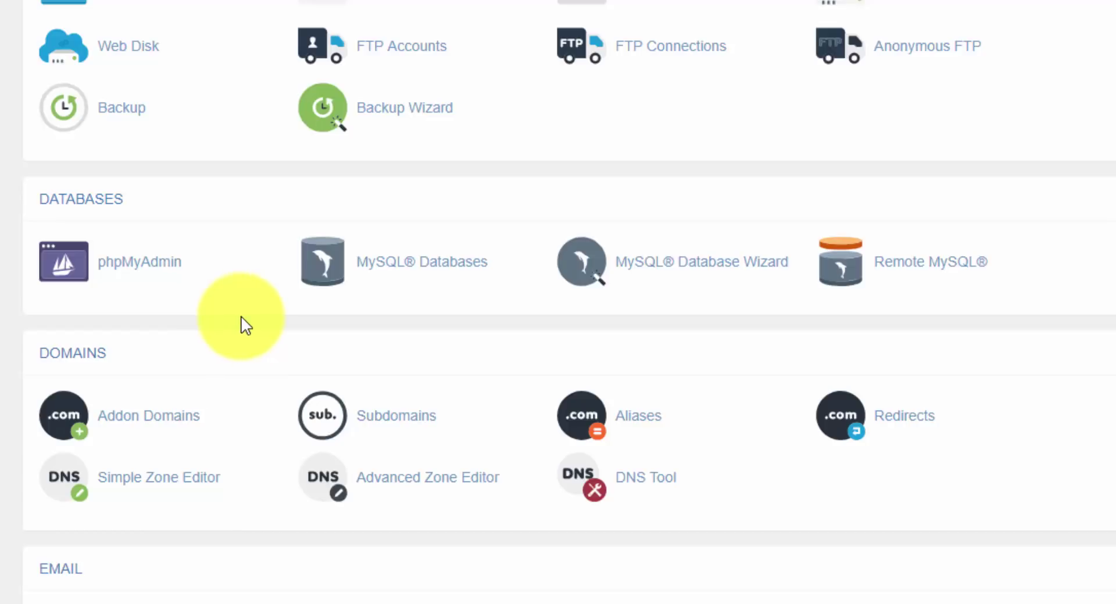
scroll(241, 320, down, 7)
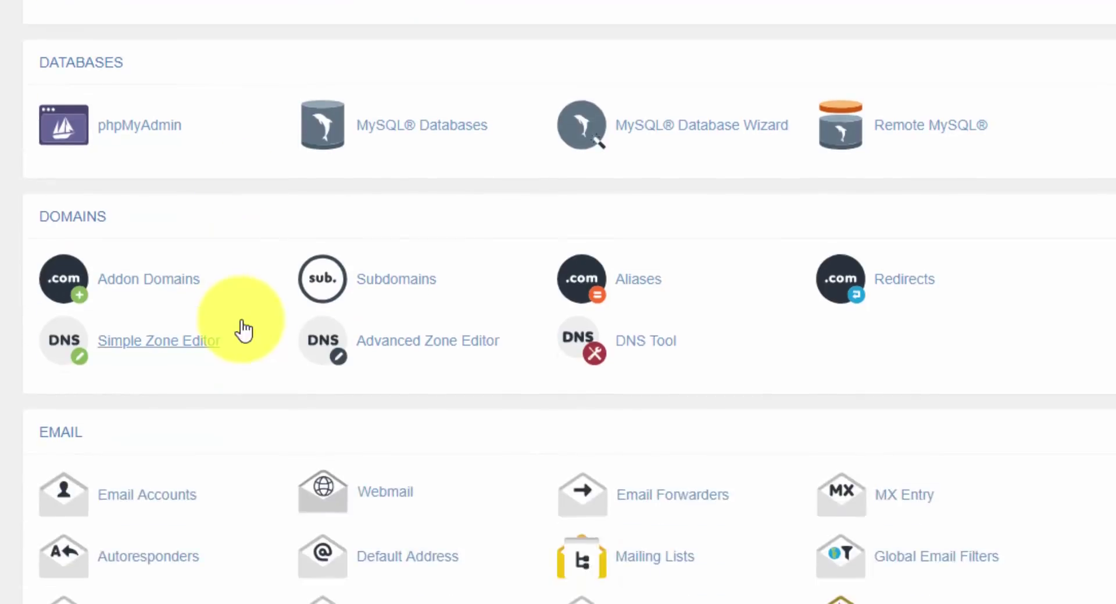
scroll(243, 316, down, 2)
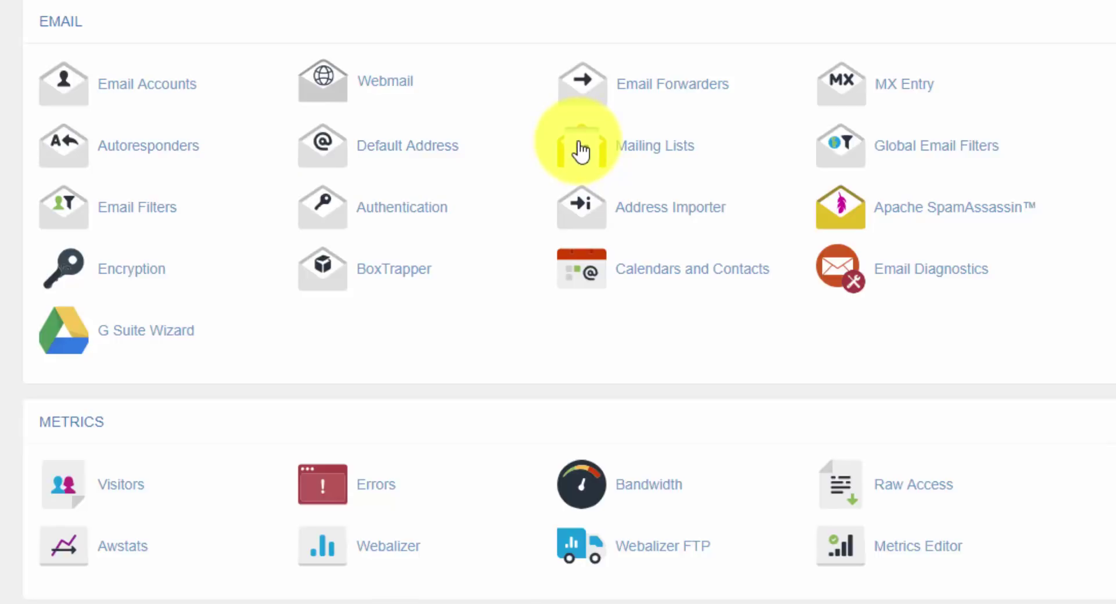
scroll(575, 166, up, 20)
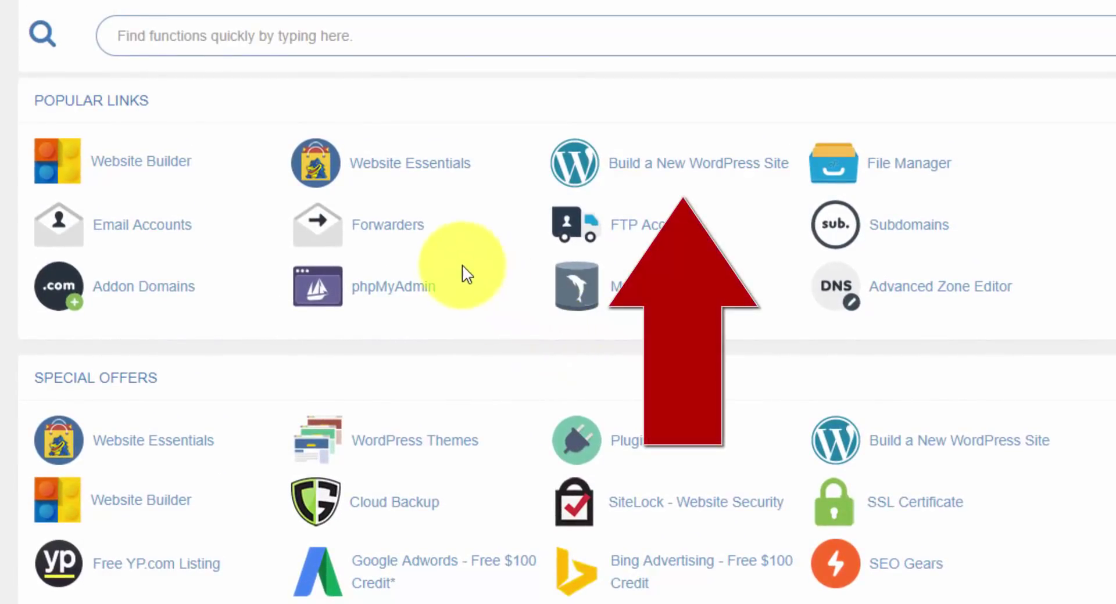
- Start a new WordPress install on landscapingtheme.com with the directory left empty, and continue
click(684, 168)
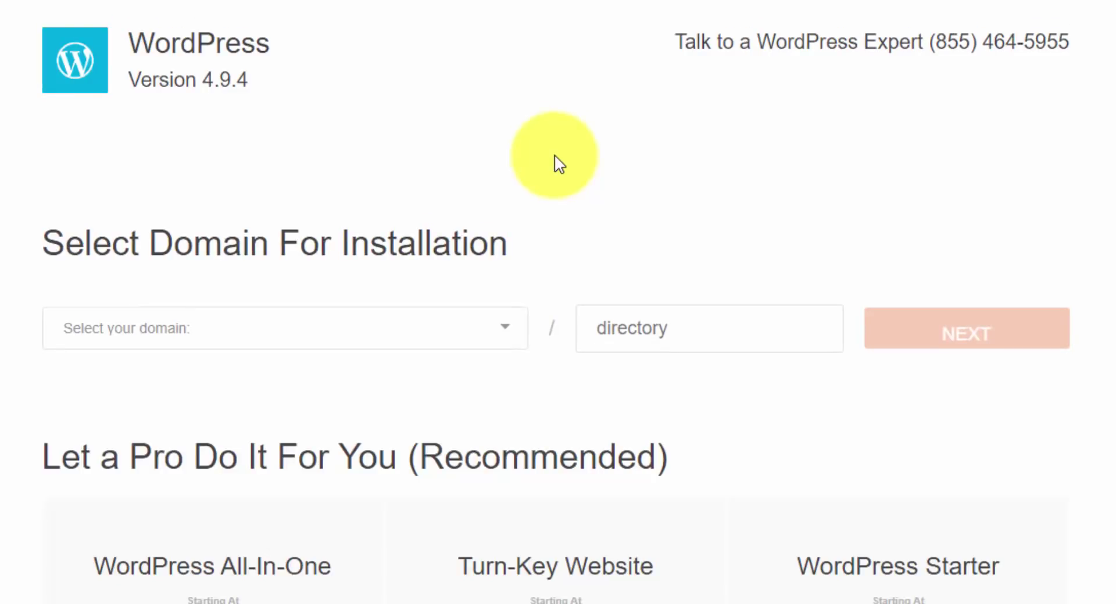
click(504, 331)
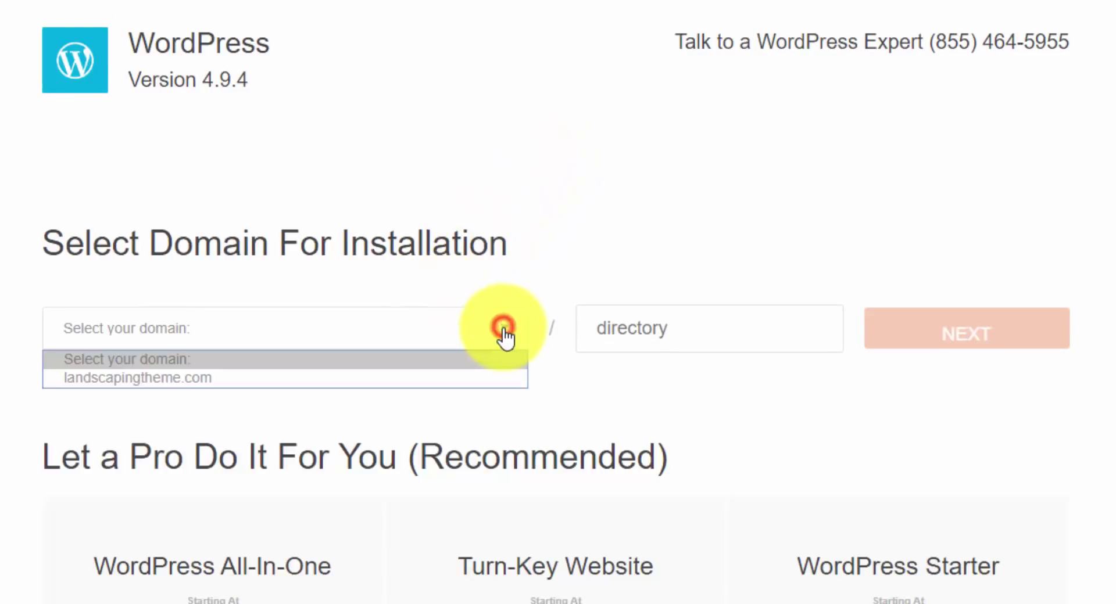
click(420, 379)
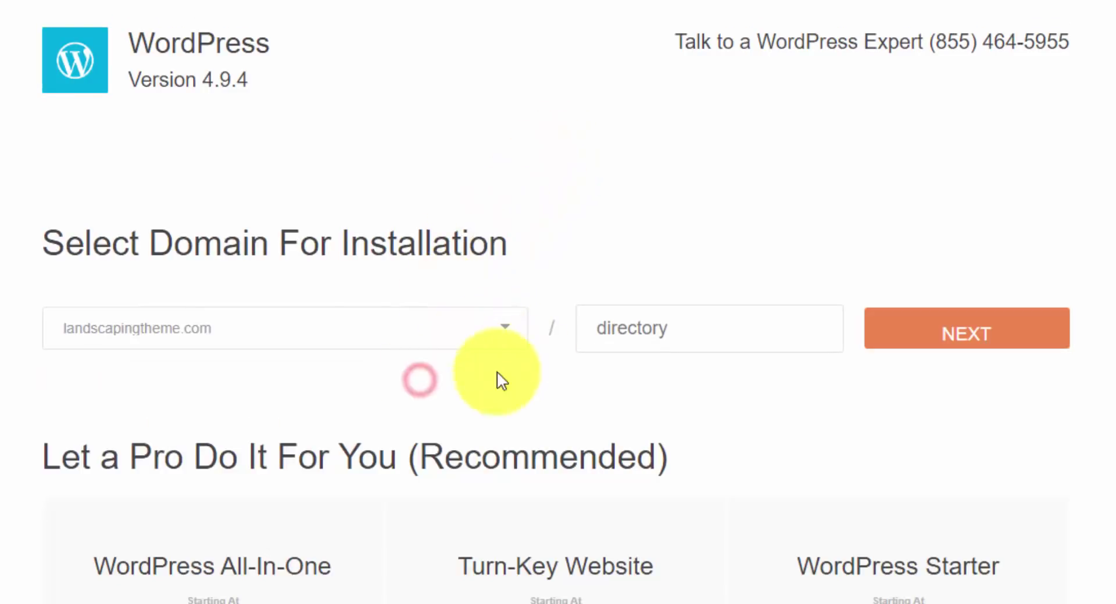
click(681, 340)
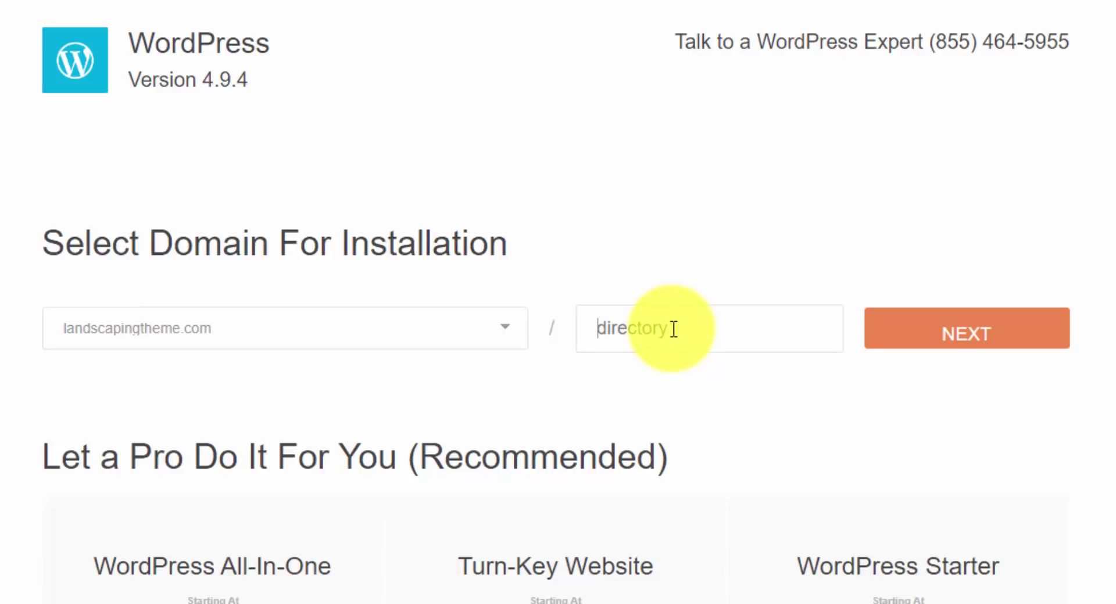
click(967, 325)
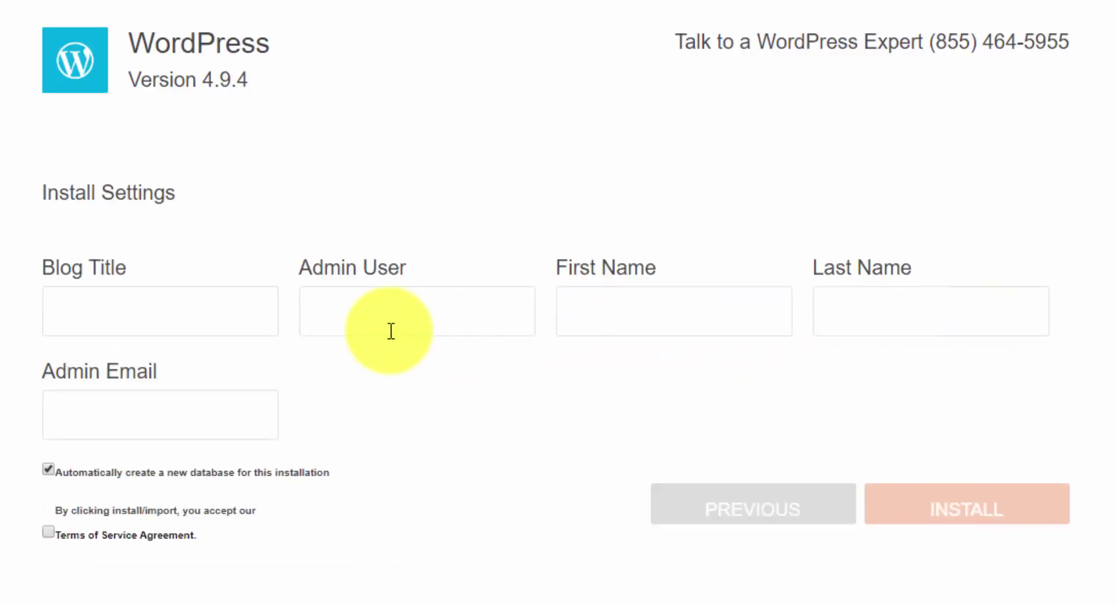
- Enter blog title Landscaping Theme, the admin username, name and e-mail, and accept the Terms of Service
click(249, 325)
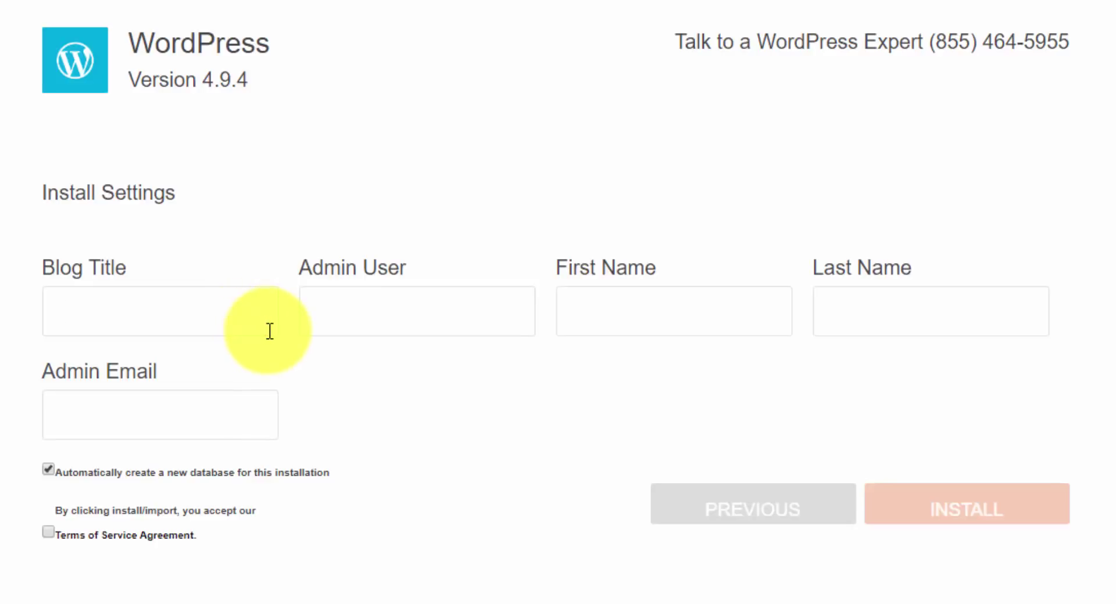
key(Tab)
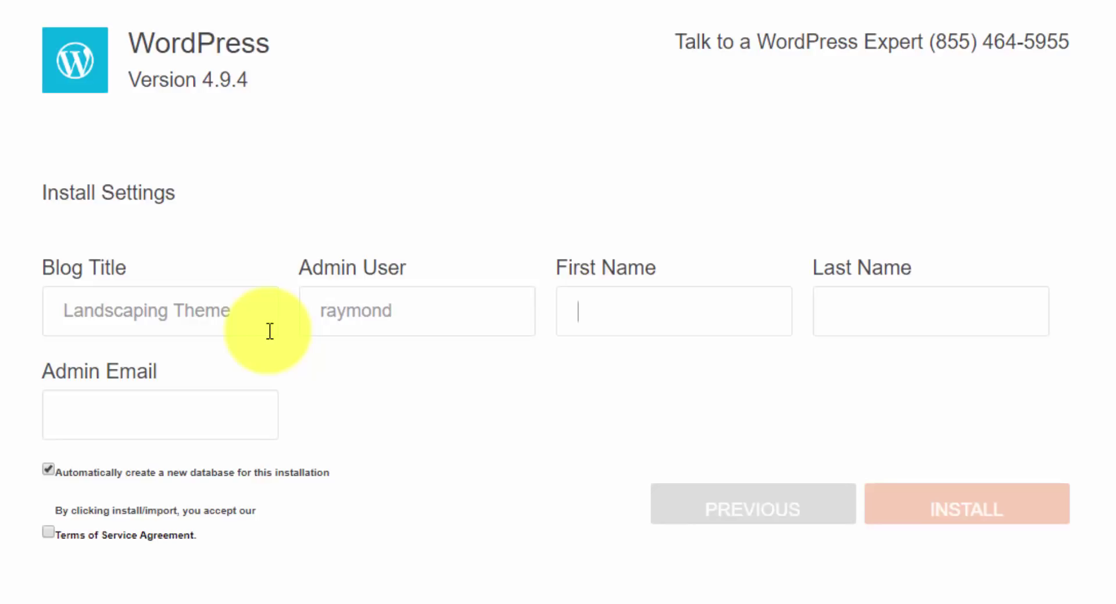
key(Tab)
key(Tab)
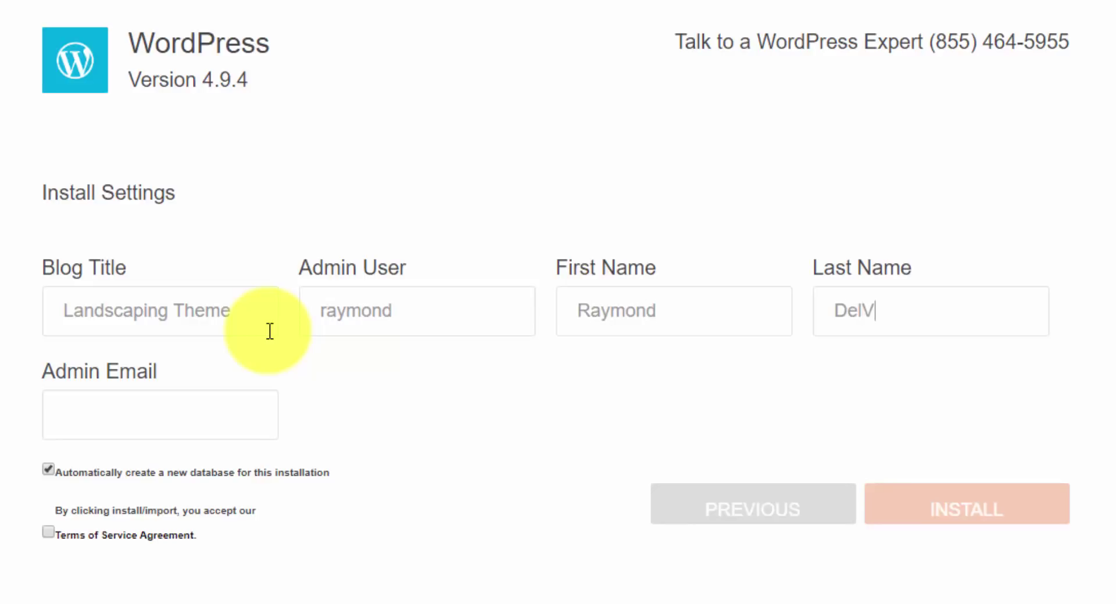
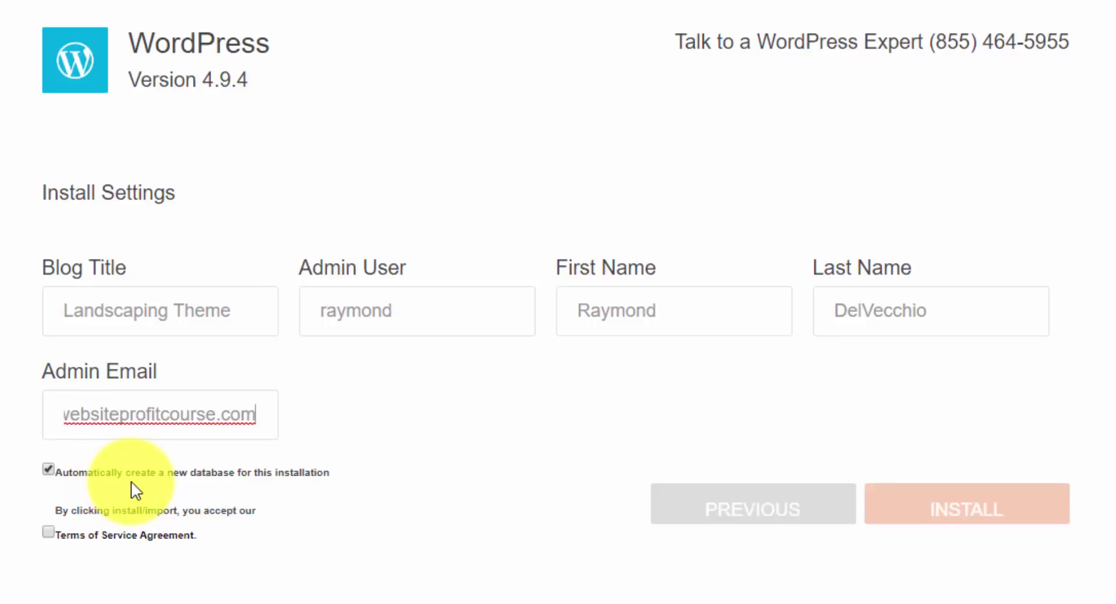
click(50, 533)
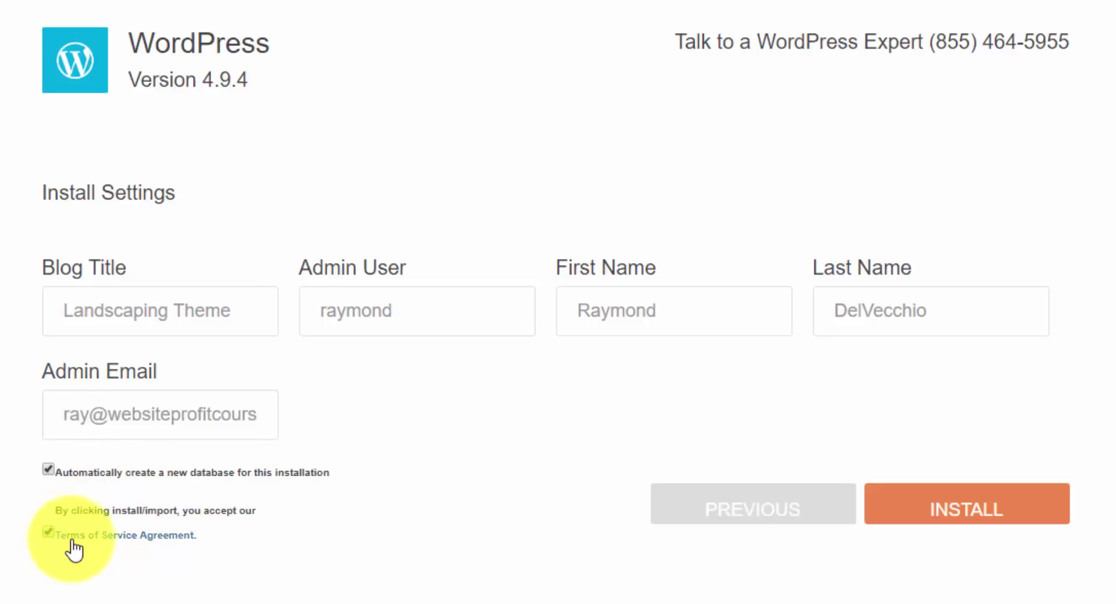
- Install WordPress on landscapingtheme.com, copy the generated admin password, and go to the admin login
click(1048, 513)
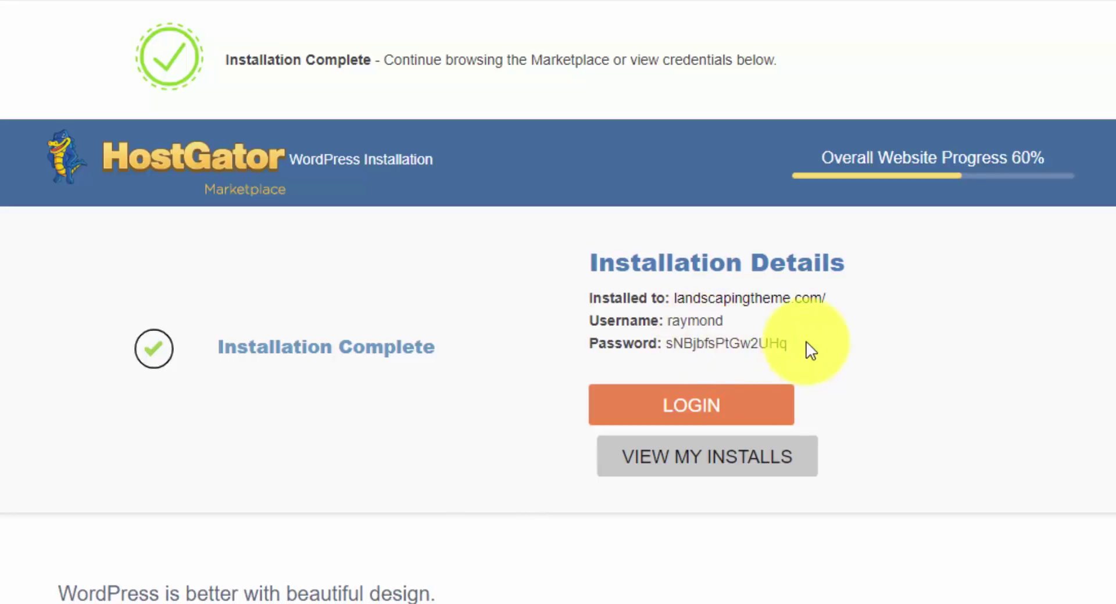
drag(801, 343, 669, 345)
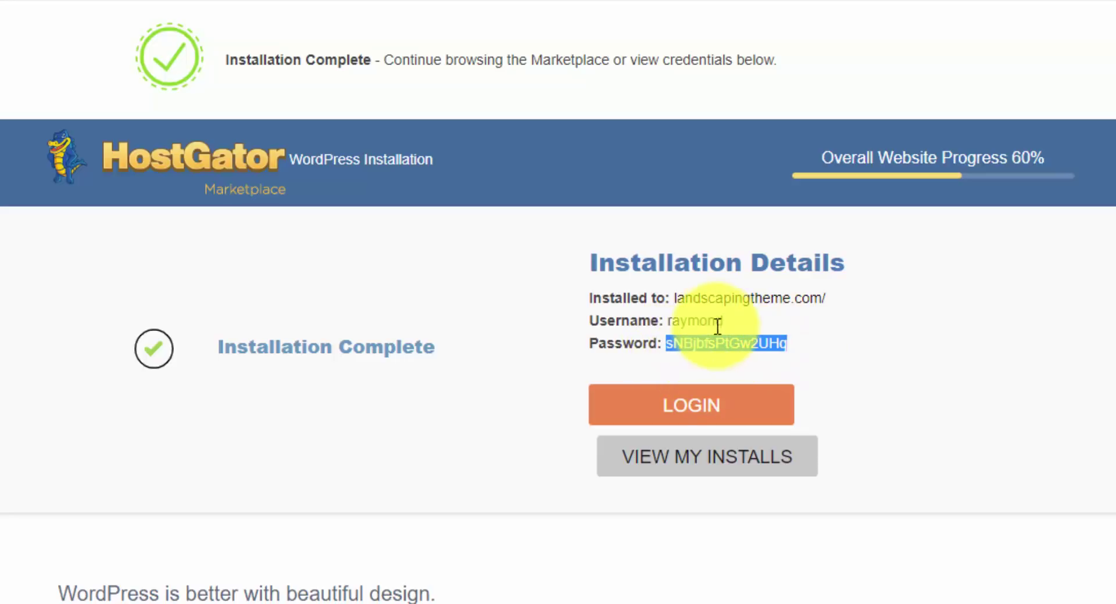
click(758, 323)
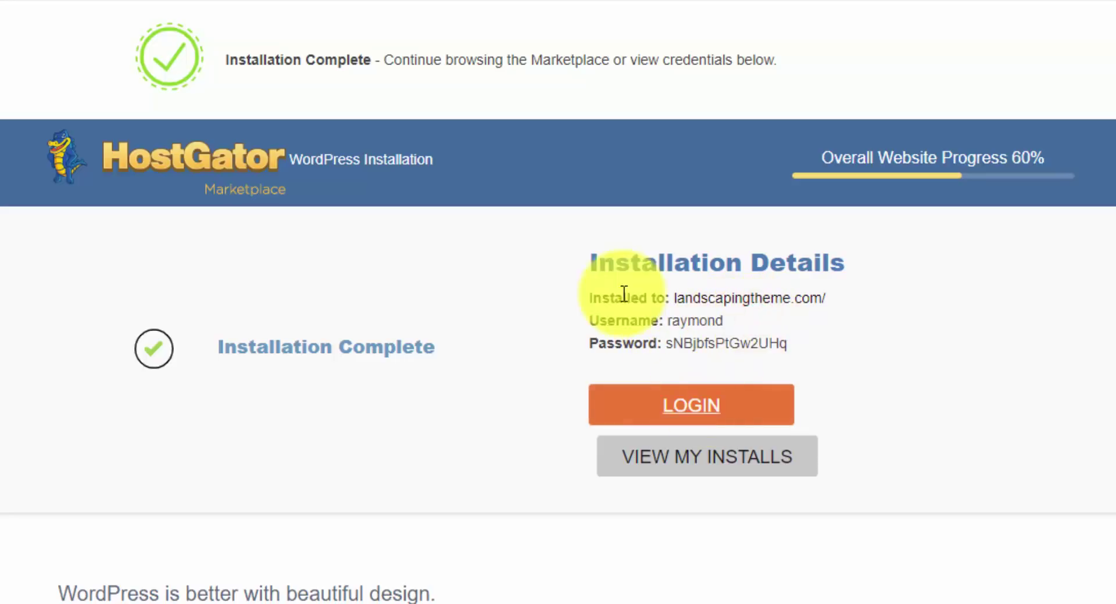
click(719, 410)
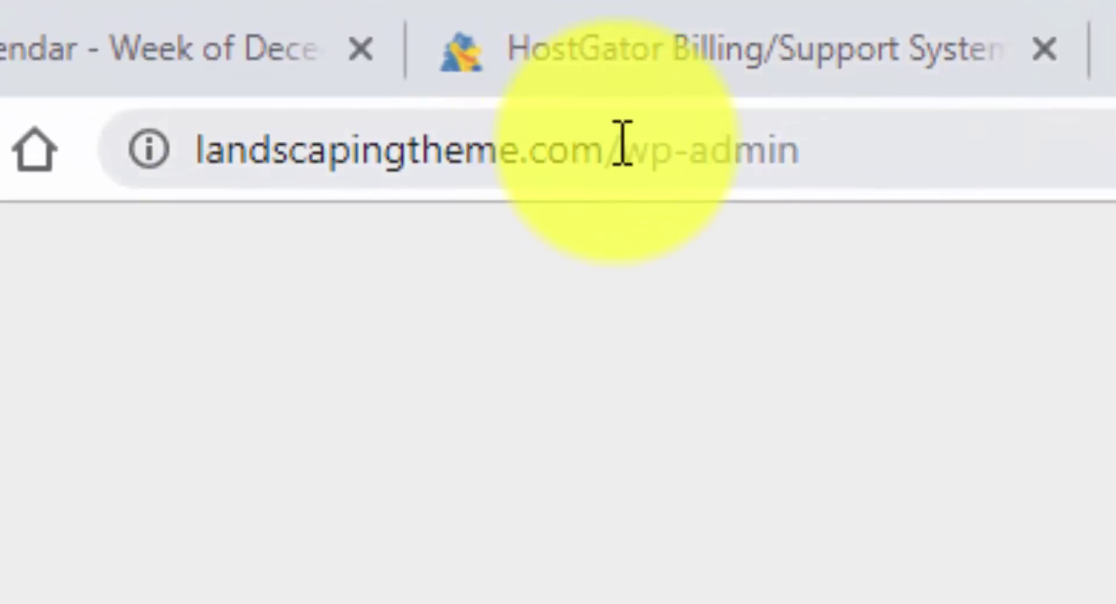
- Change the address from wp-login.php to wp-admin to load the site's login page
drag(625, 149, 689, 150)
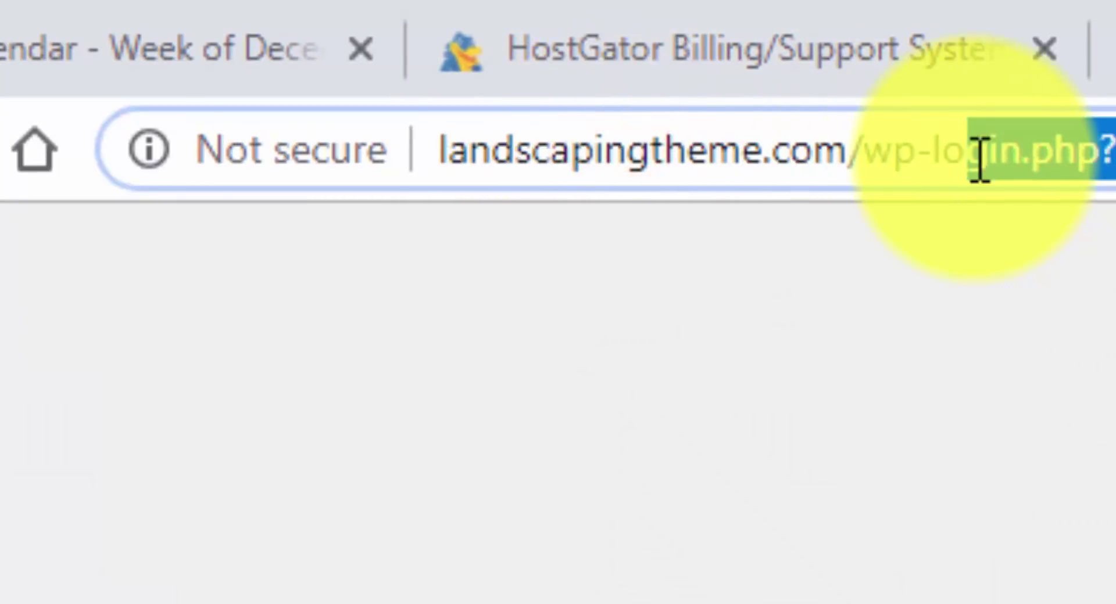
click(962, 172)
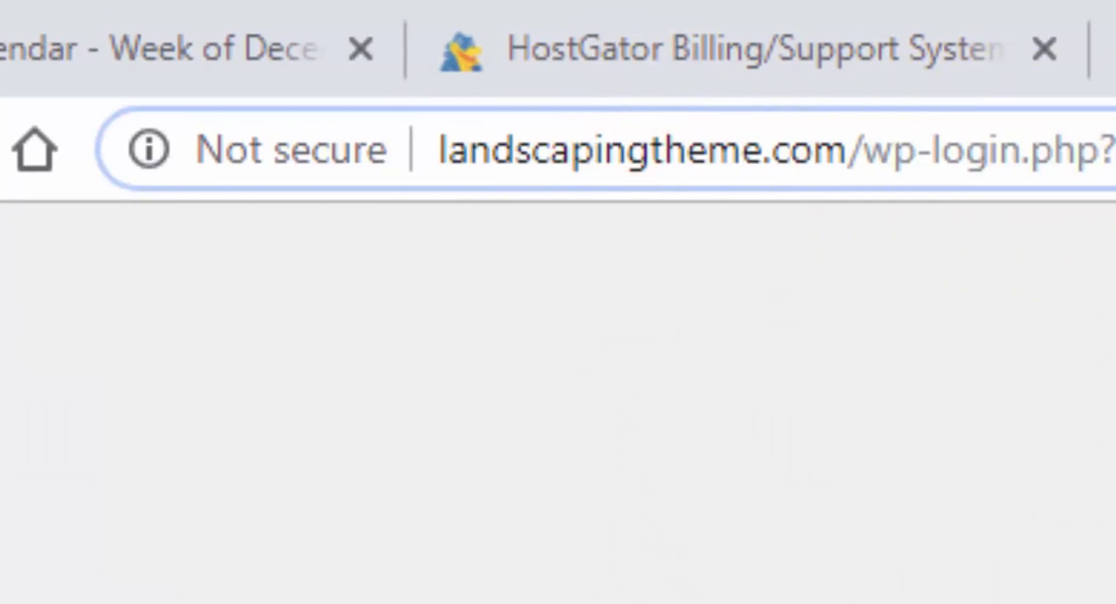
click(927, 145)
drag(930, 146, 1113, 150)
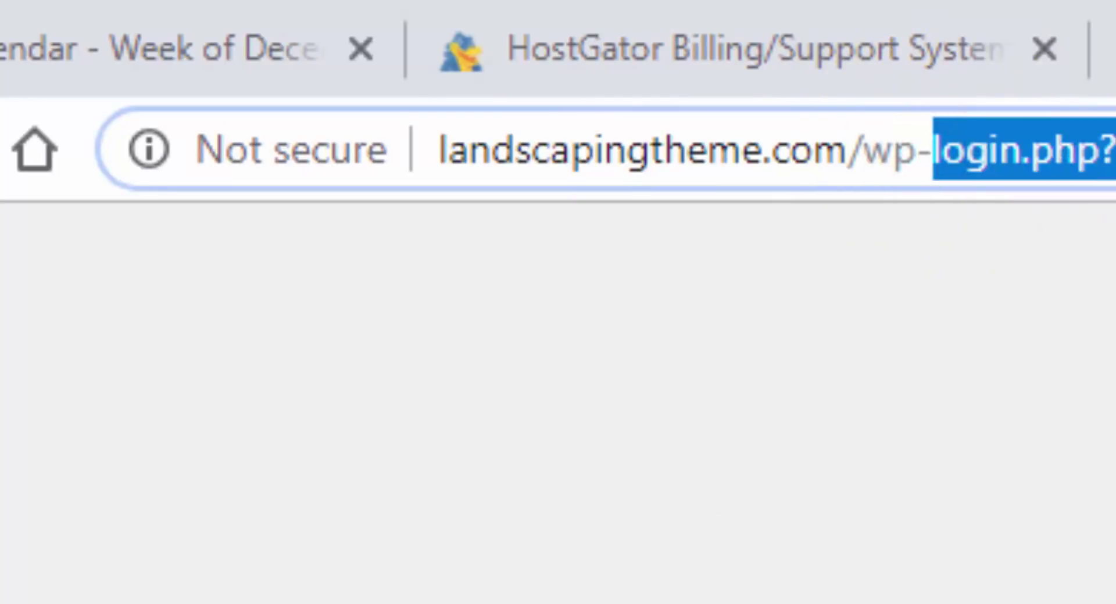
text(admin)
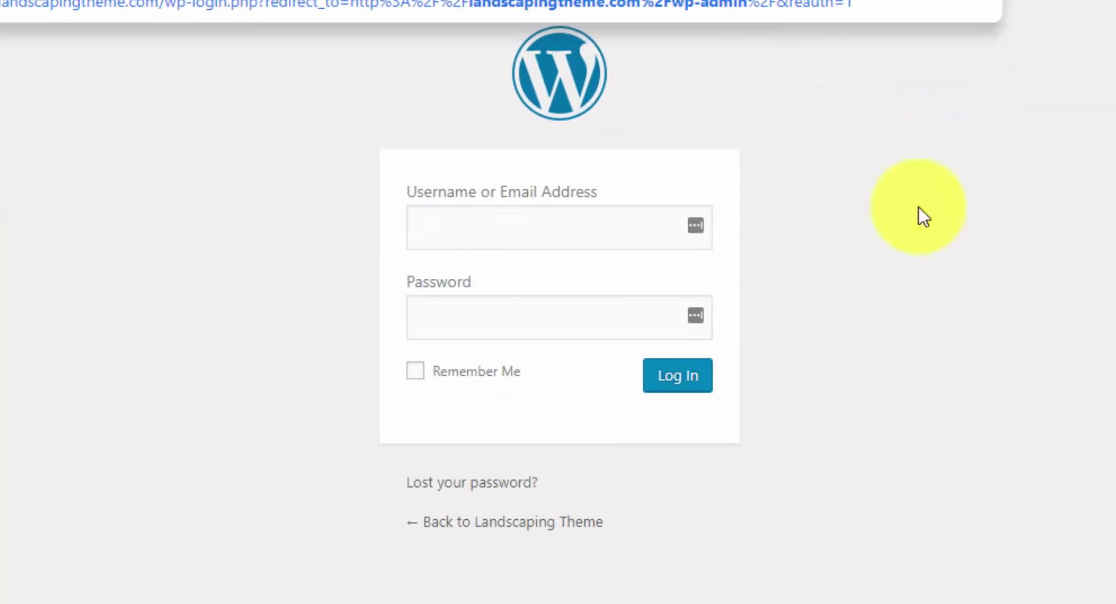
- Fill in the admin username and paste the copied password on the login form
click(625, 225)
text(raymond)
key(Tab)
key(ctrl+v)
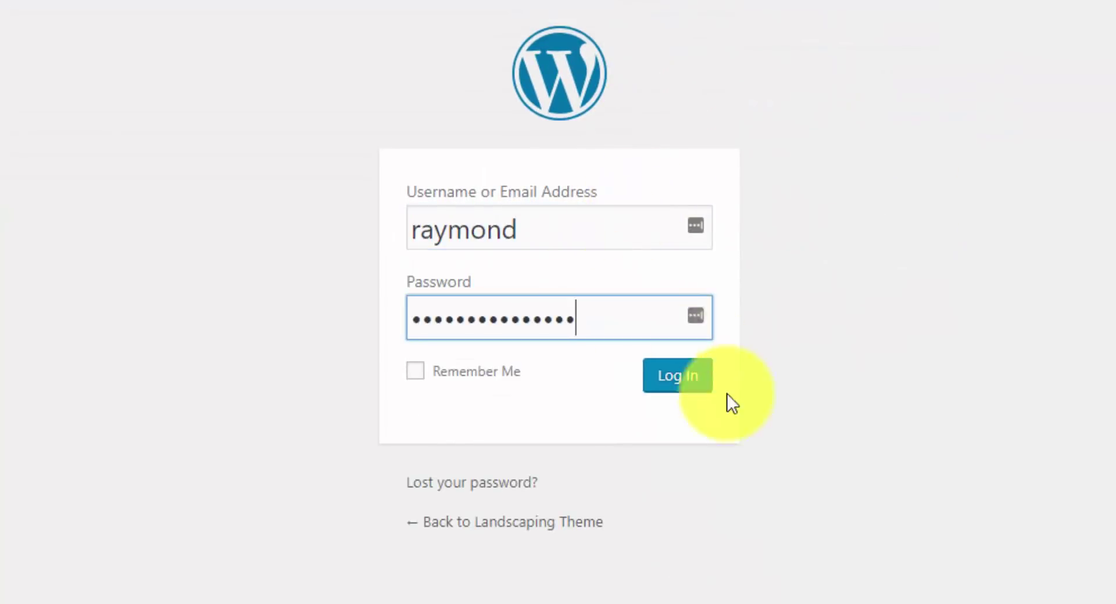
- Log in to the WordPress dashboard and dismiss the Personal Data and Privacy notice
click(678, 384)
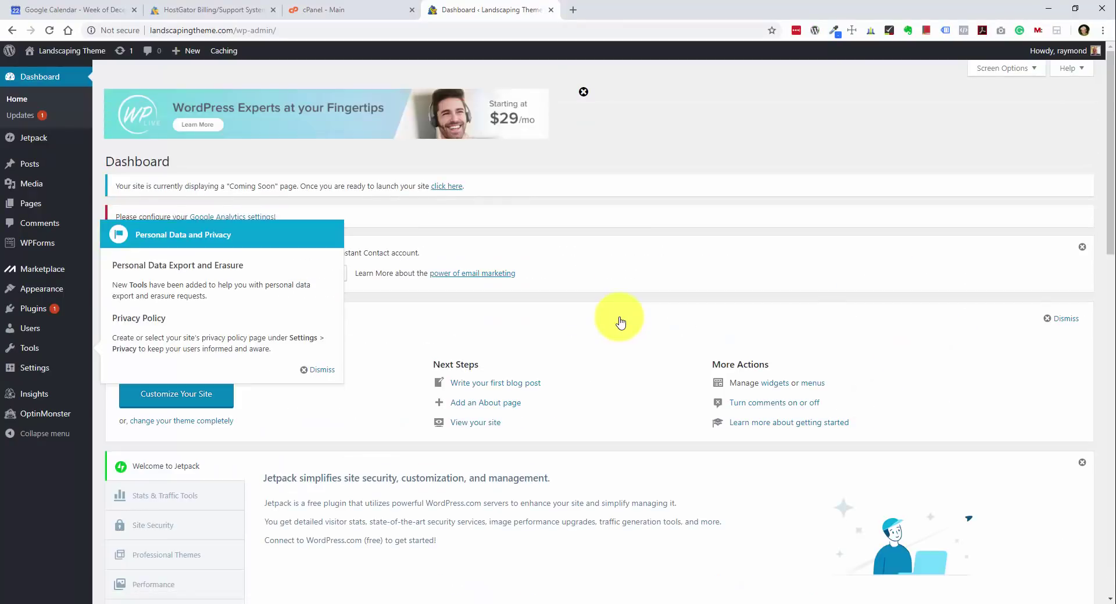
click(322, 371)
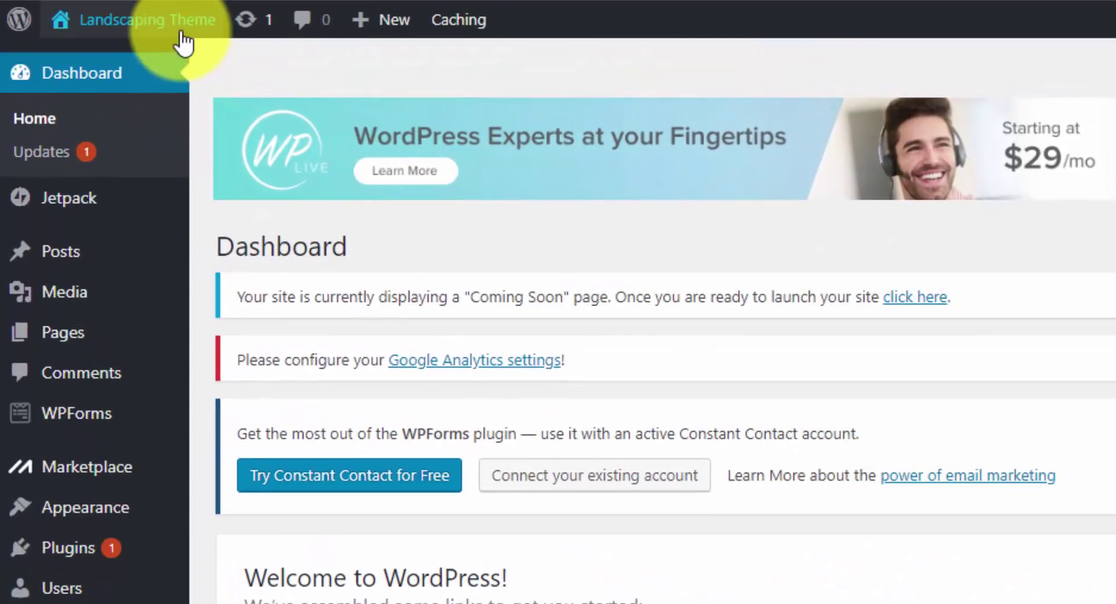
mouse_move(180, 34)
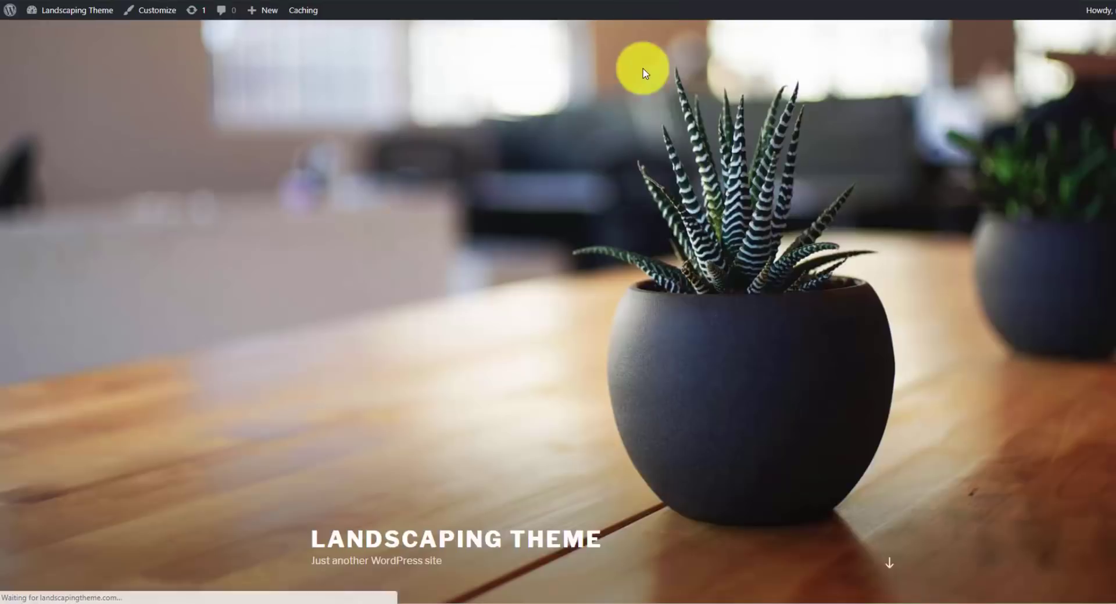
- Scroll the default front page down to the footer and back up past the Hello world! post
scroll(718, 281, down, 5)
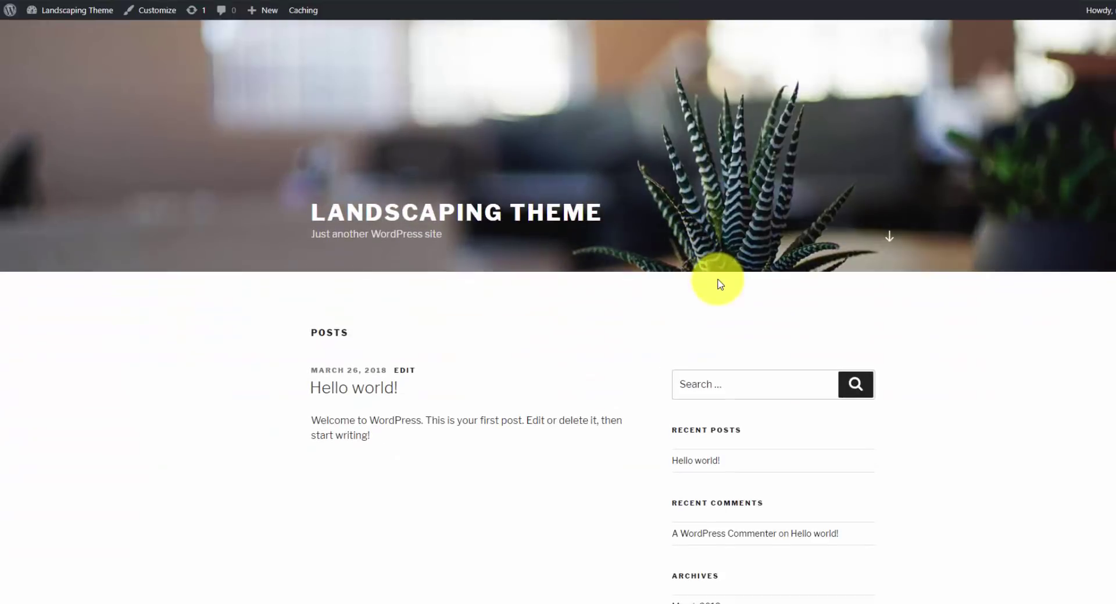
scroll(714, 285, down, 4)
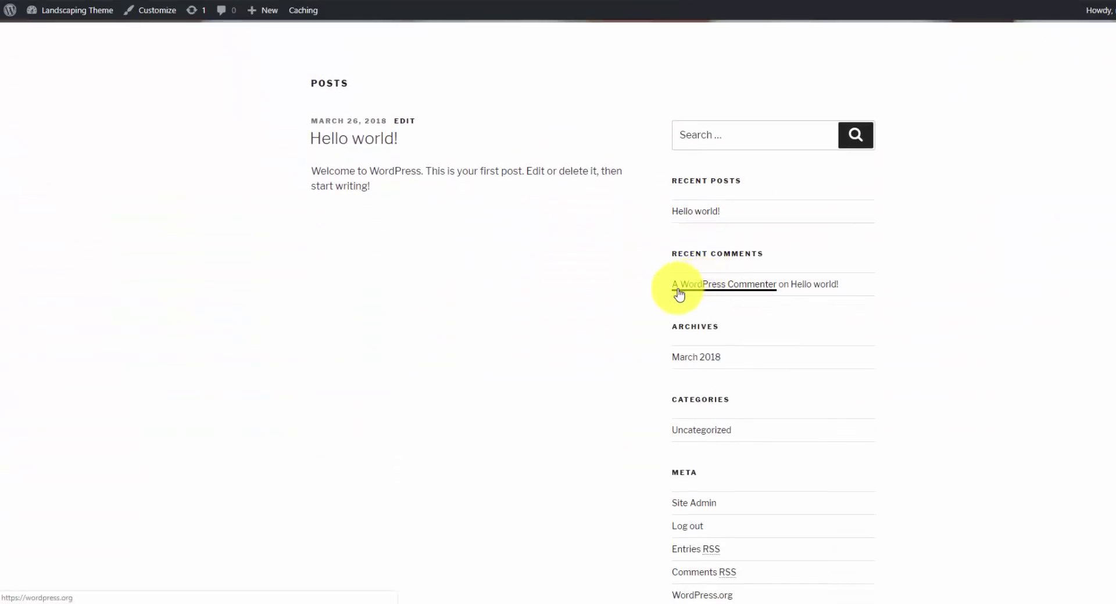
scroll(678, 295, down, 2)
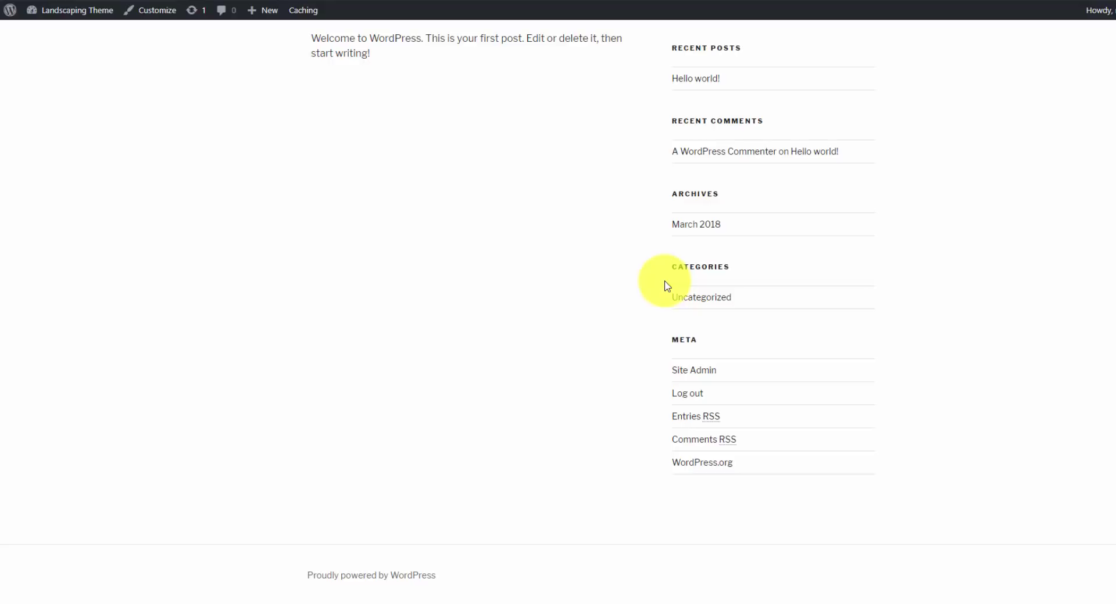
scroll(666, 284, up, 10)
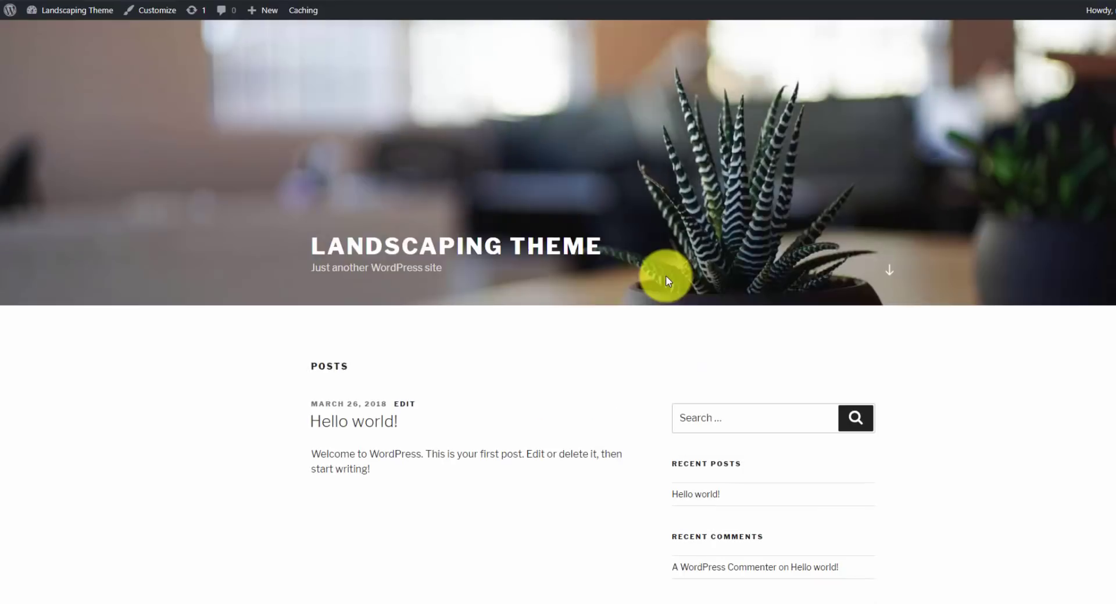